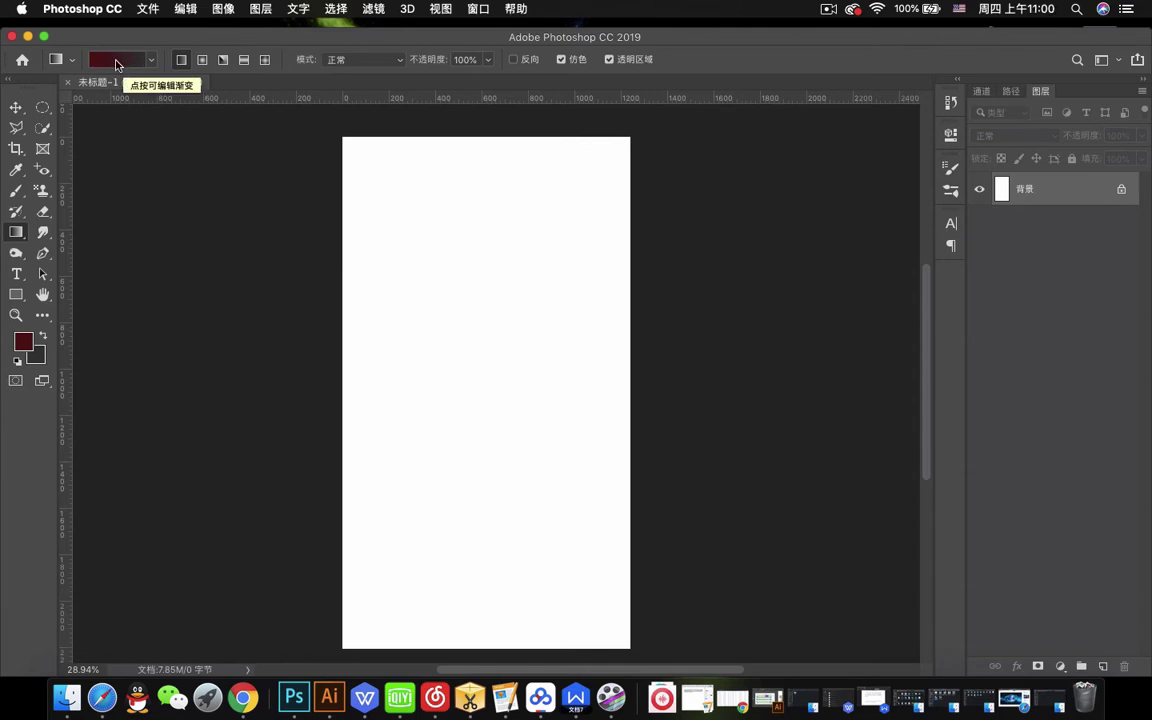
Open the gradient for editing and load the red-green preset (红, 绿渐变).
{"action": "left_click", "coordinate": [115, 63]}
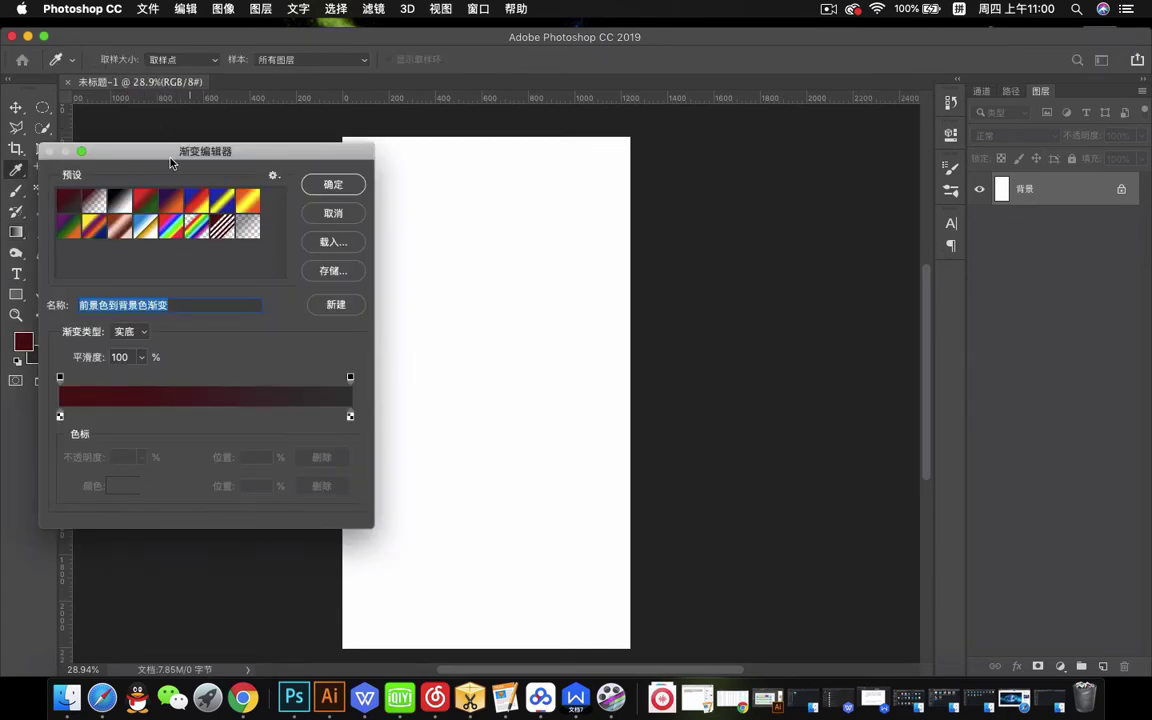
{"action": "left_click_drag", "start_coordinate": [254, 157], "coordinate": [329, 197]}
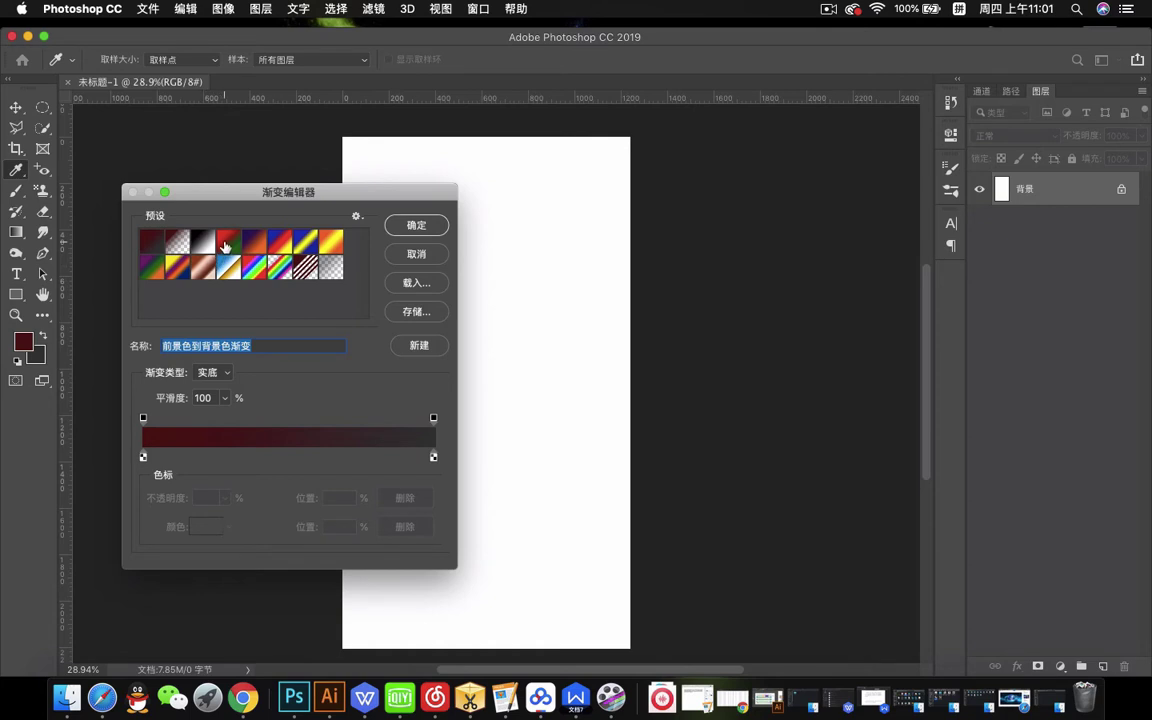
{"action": "left_click", "coordinate": [228, 242]}
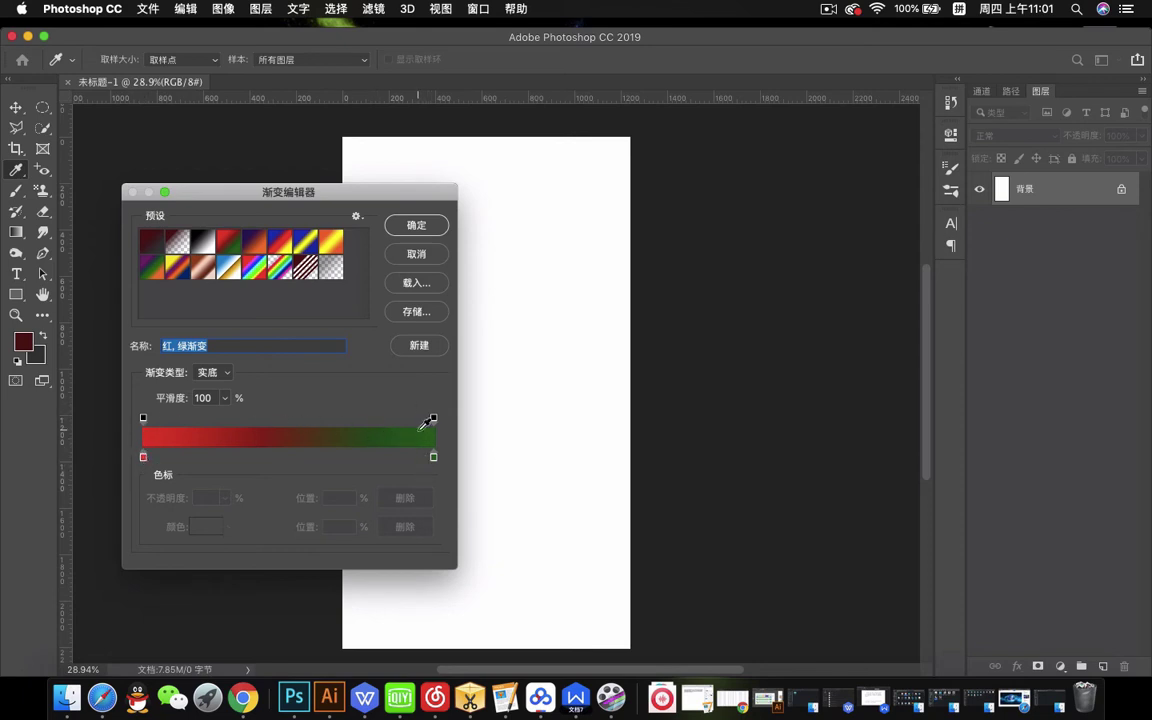
Change the gradient's starting colour stop to light blue, #5392e8.
{"action": "left_click", "coordinate": [143, 457]}
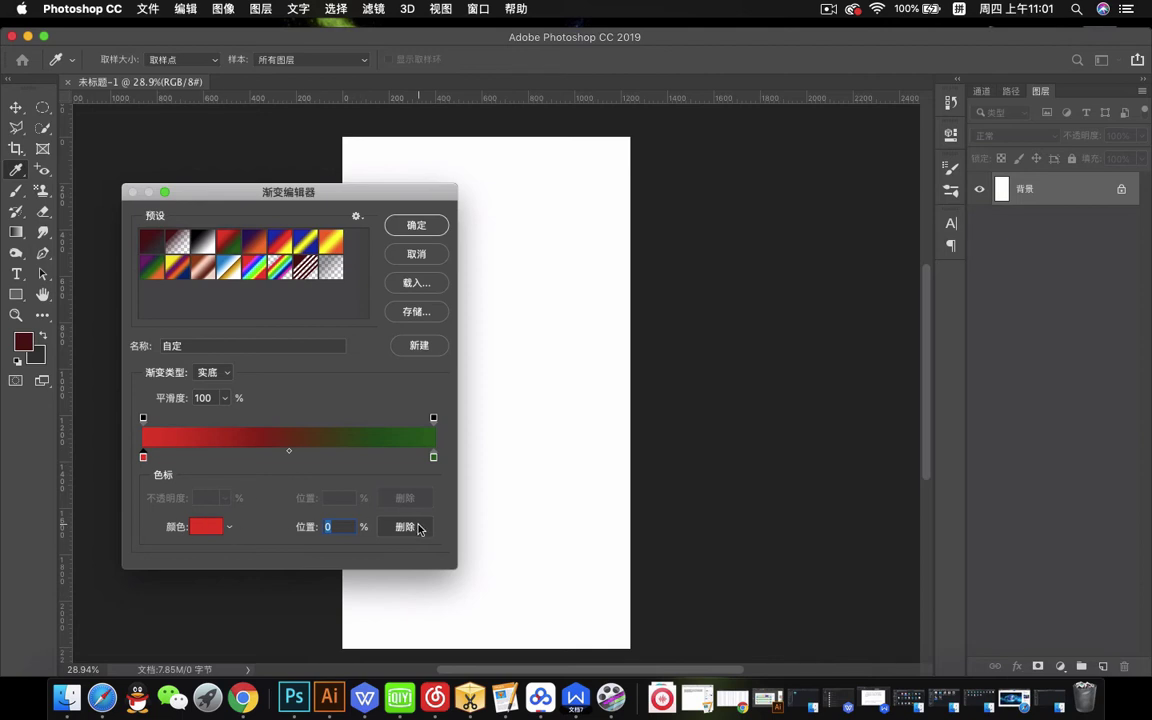
{"action": "double_click", "coordinate": [143, 458]}
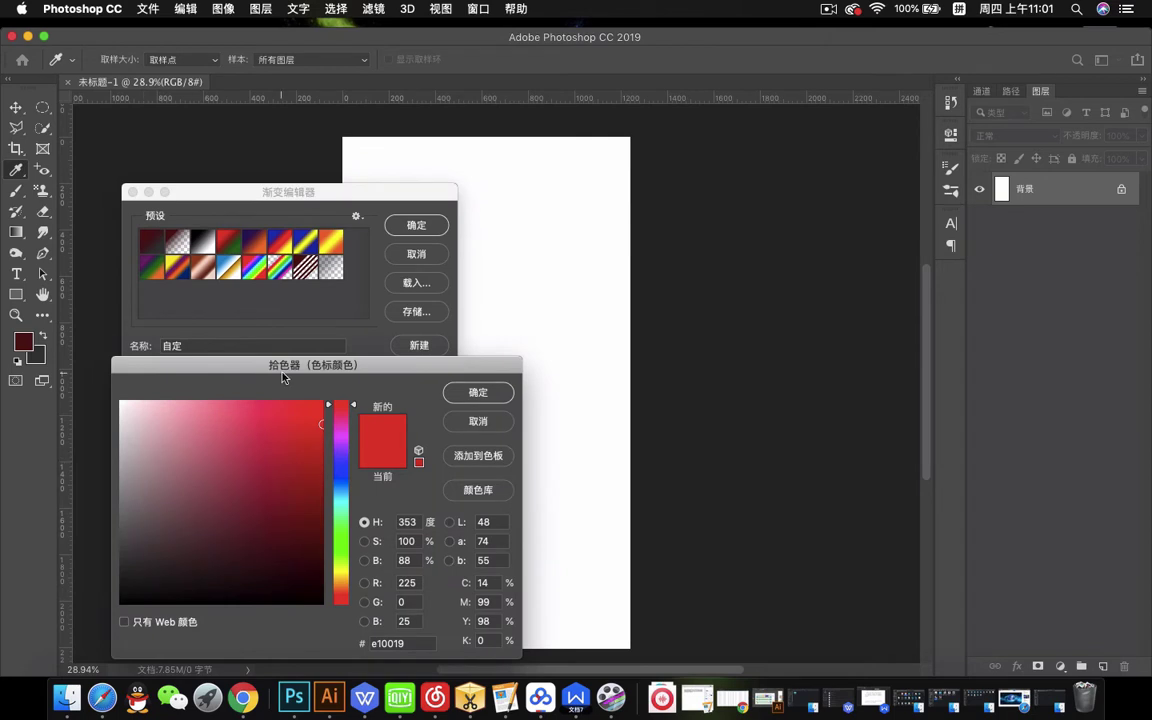
{"action": "left_click_drag", "start_coordinate": [283, 377], "coordinate": [629, 311]}
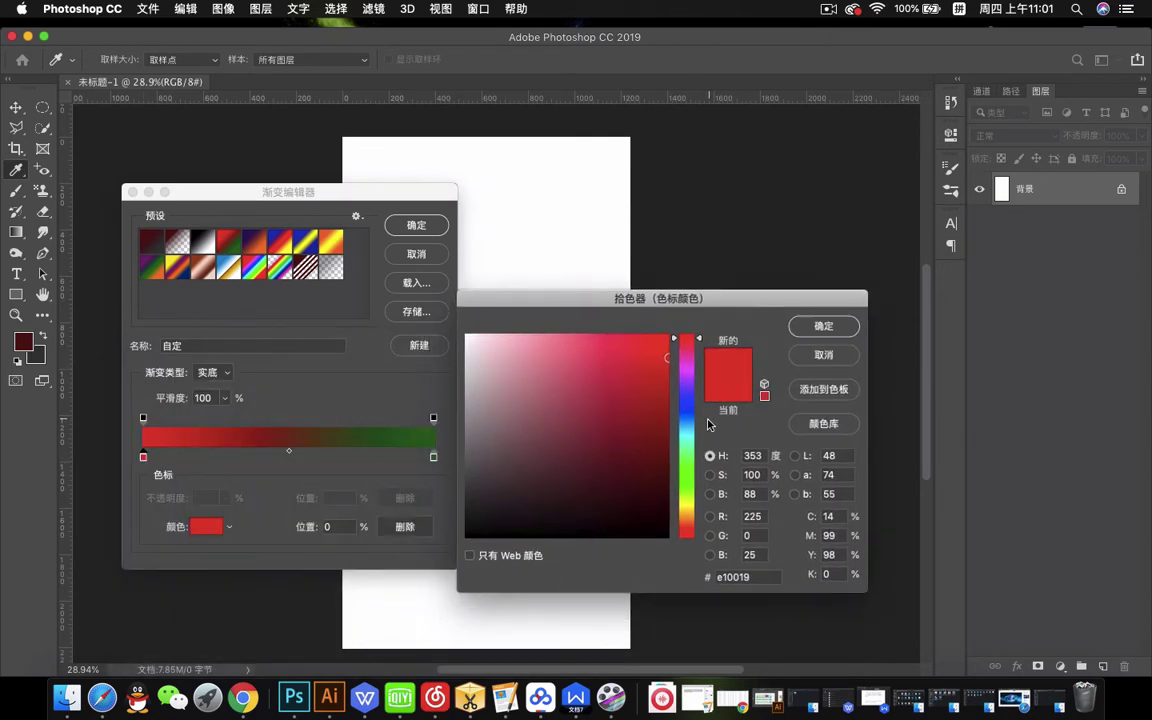
{"action": "left_click", "coordinate": [688, 454]}
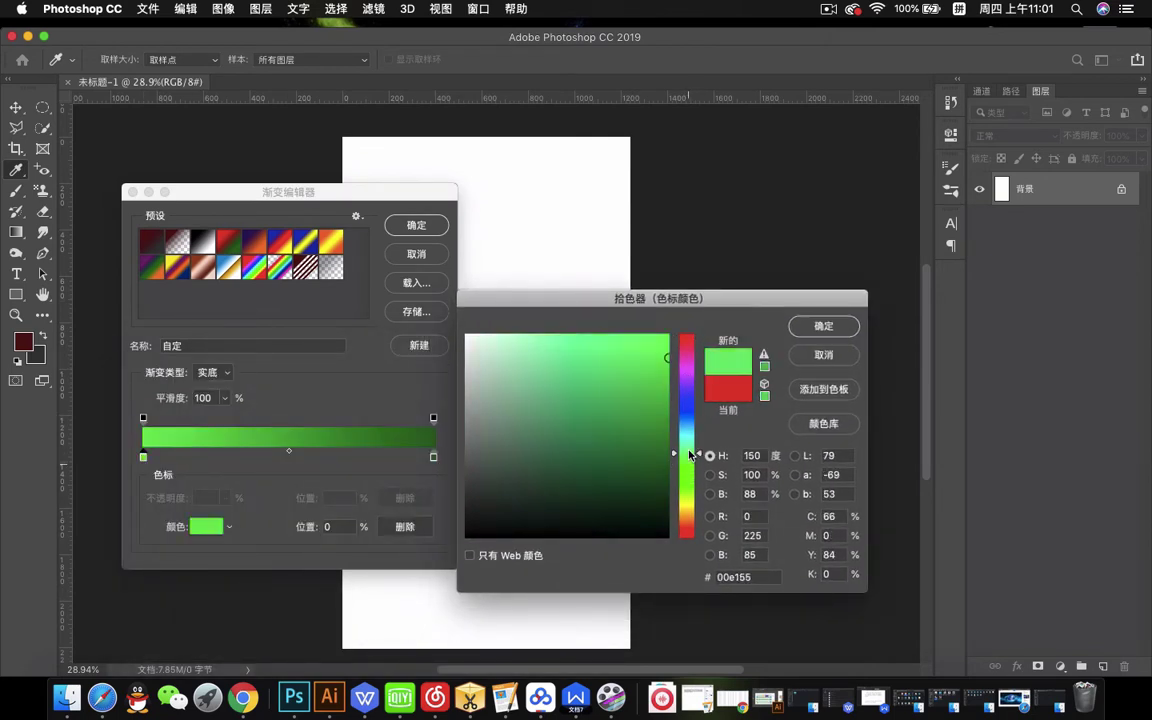
{"action": "left_click_drag", "start_coordinate": [688, 454], "coordinate": [690, 418]}
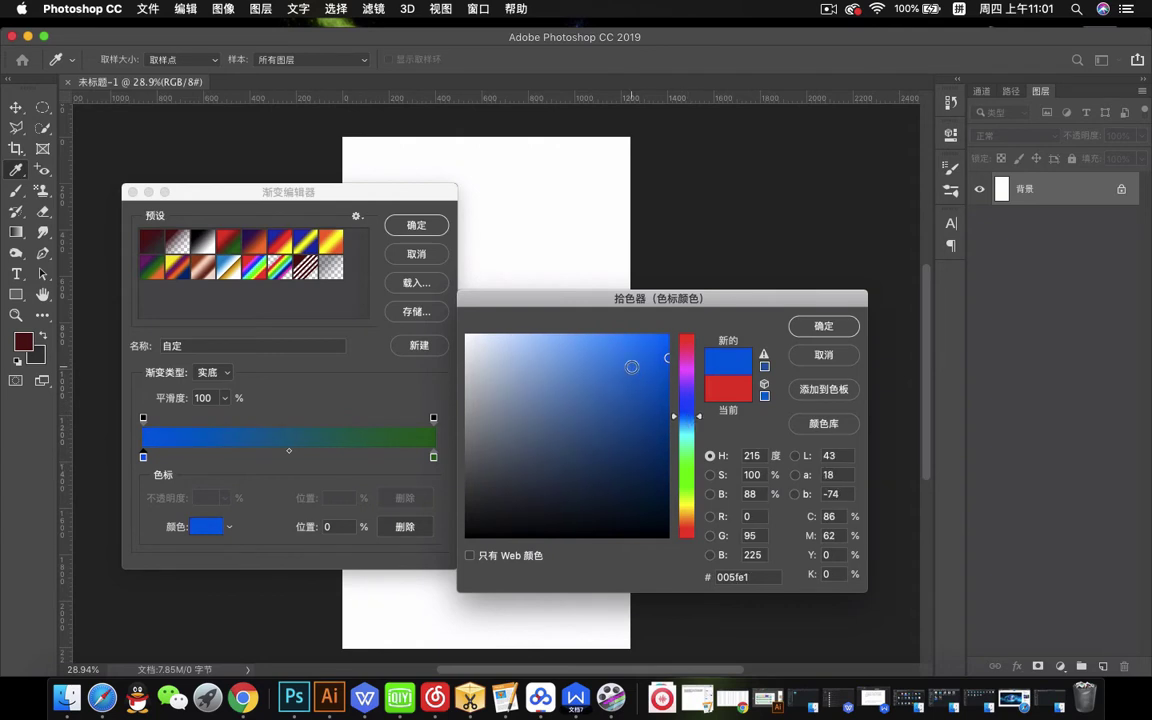
{"action": "left_click_drag", "start_coordinate": [630, 368], "coordinate": [596, 352]}
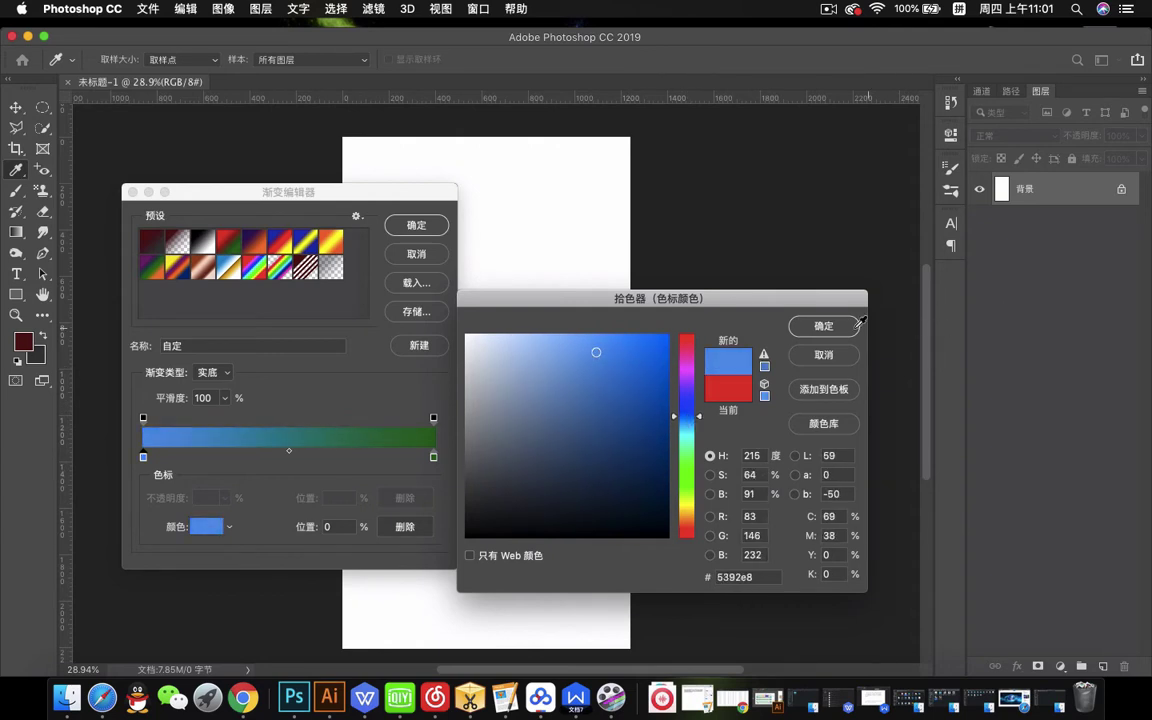
{"action": "key", "text": "Return"}
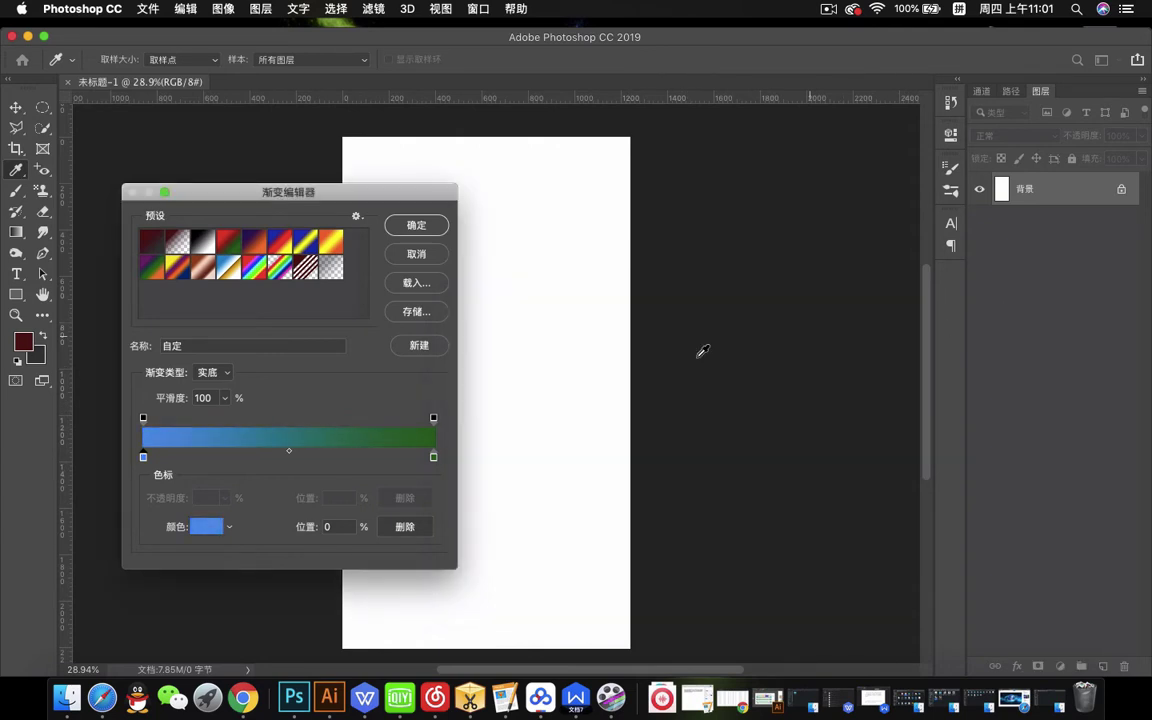
Change the gradient's end colour stop to turquoise, #3cc4d4.
{"action": "left_click", "coordinate": [434, 458]}
{"action": "double_click", "coordinate": [434, 458]}
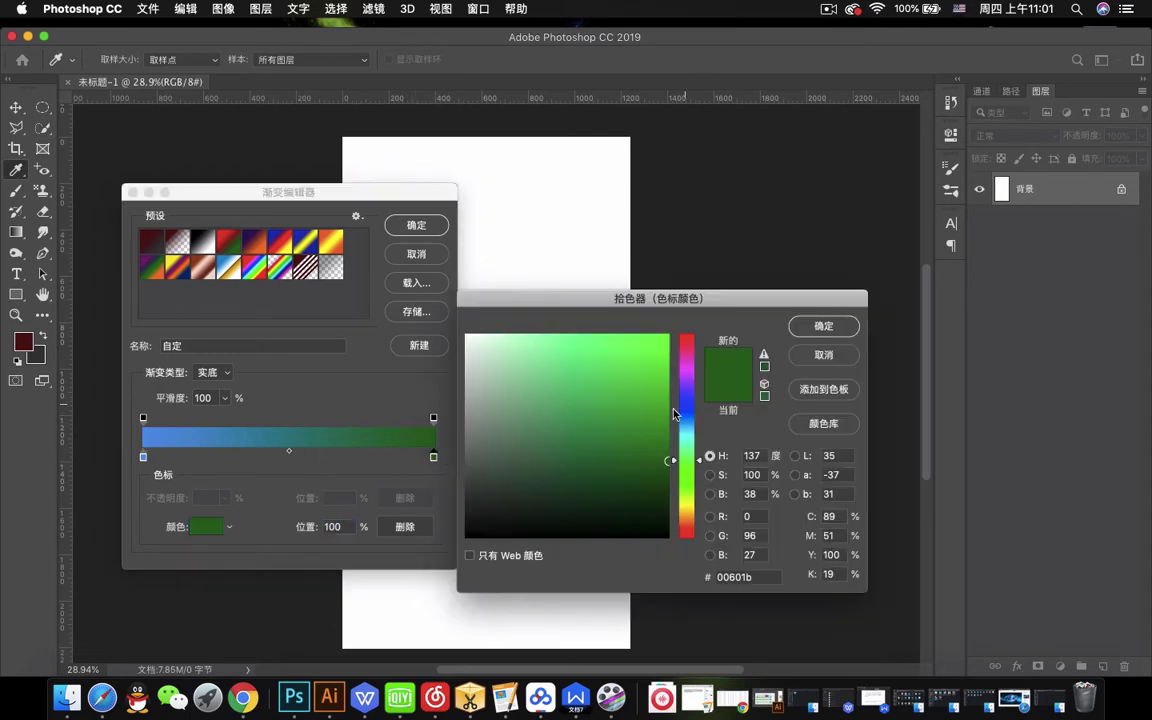
{"action": "mouse_move", "coordinate": [690, 418]}
{"action": "left_mouse_down"}
{"action": "mouse_move", "coordinate": [695, 401]}
{"action": "mouse_move", "coordinate": [697, 433]}
{"action": "left_mouse_up"}
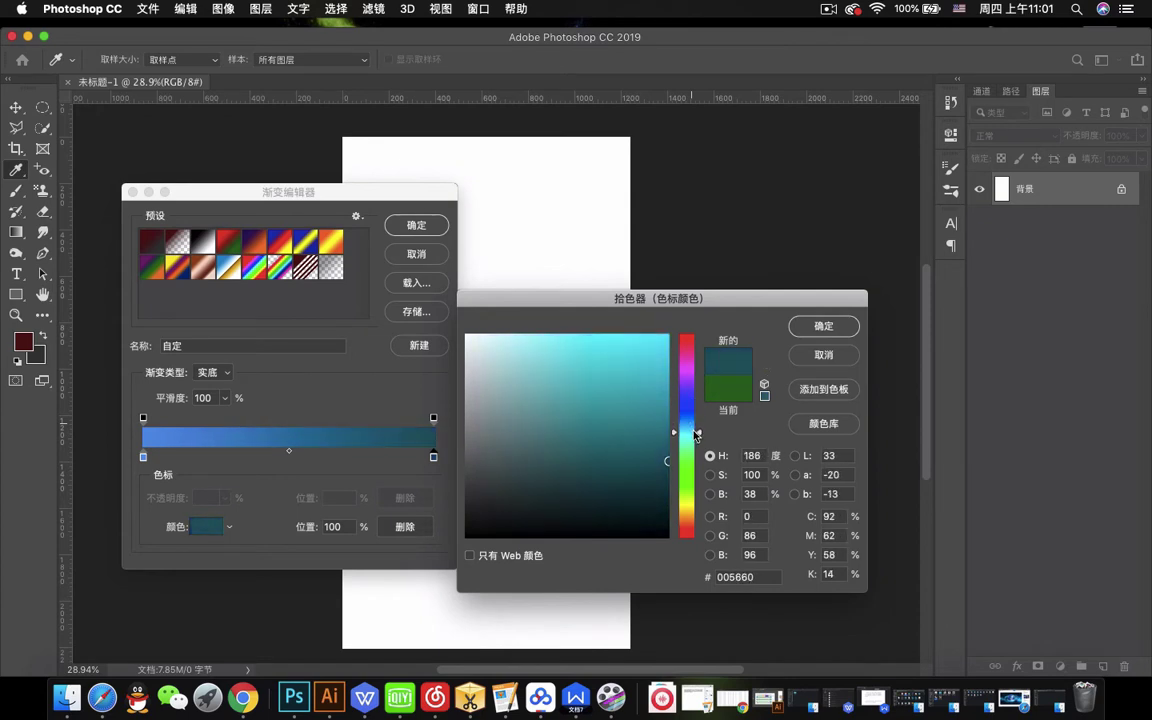
{"action": "left_click", "coordinate": [630, 371]}
{"action": "left_click", "coordinate": [828, 327]}
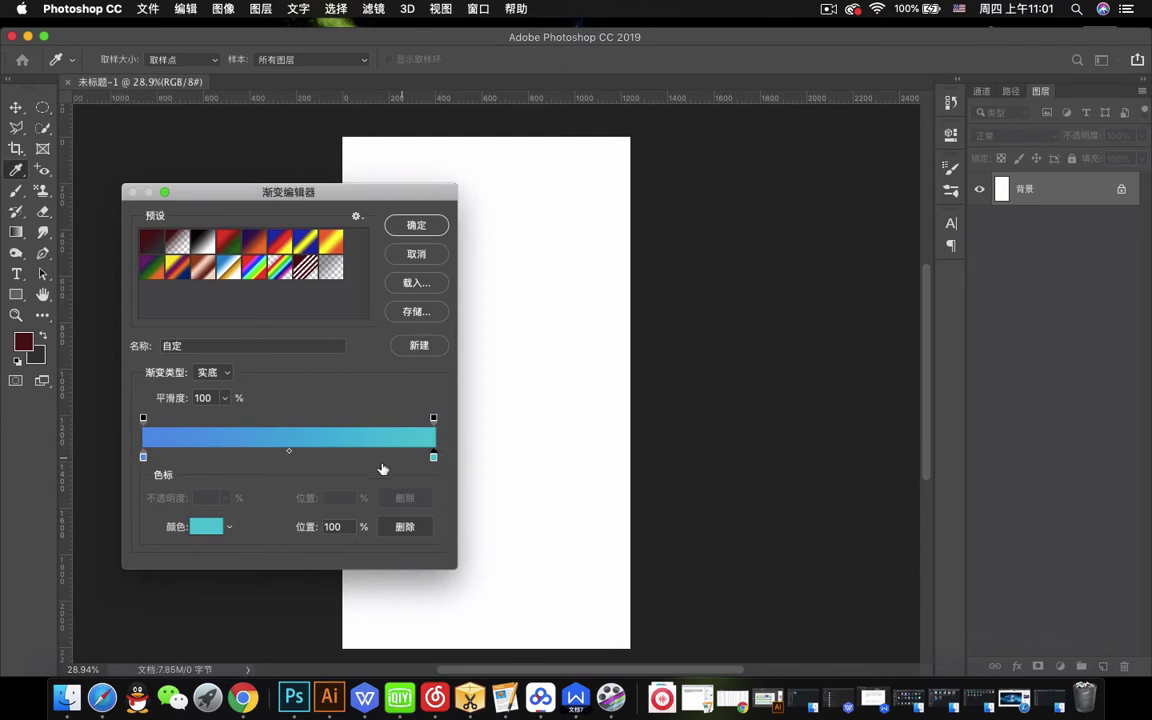
Try 0% opacity on the gradient's end opacity stop and restore it to 100%.
{"action": "left_click", "coordinate": [143, 417]}
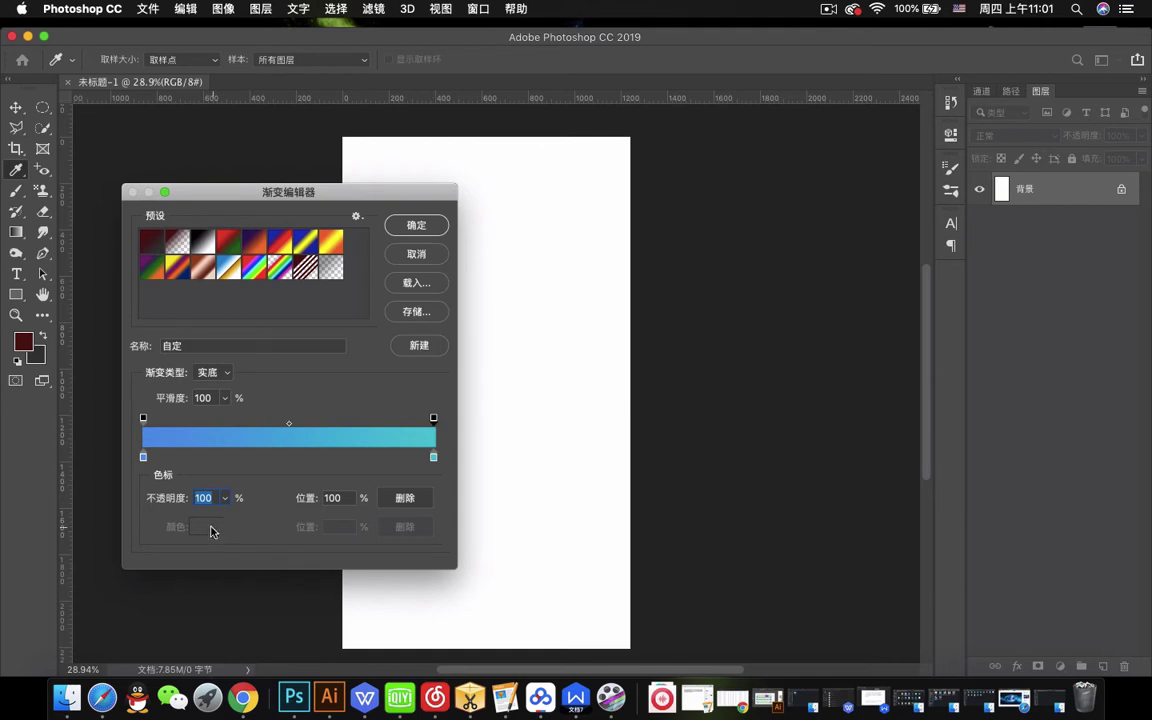
{"action": "type", "text": "0"}
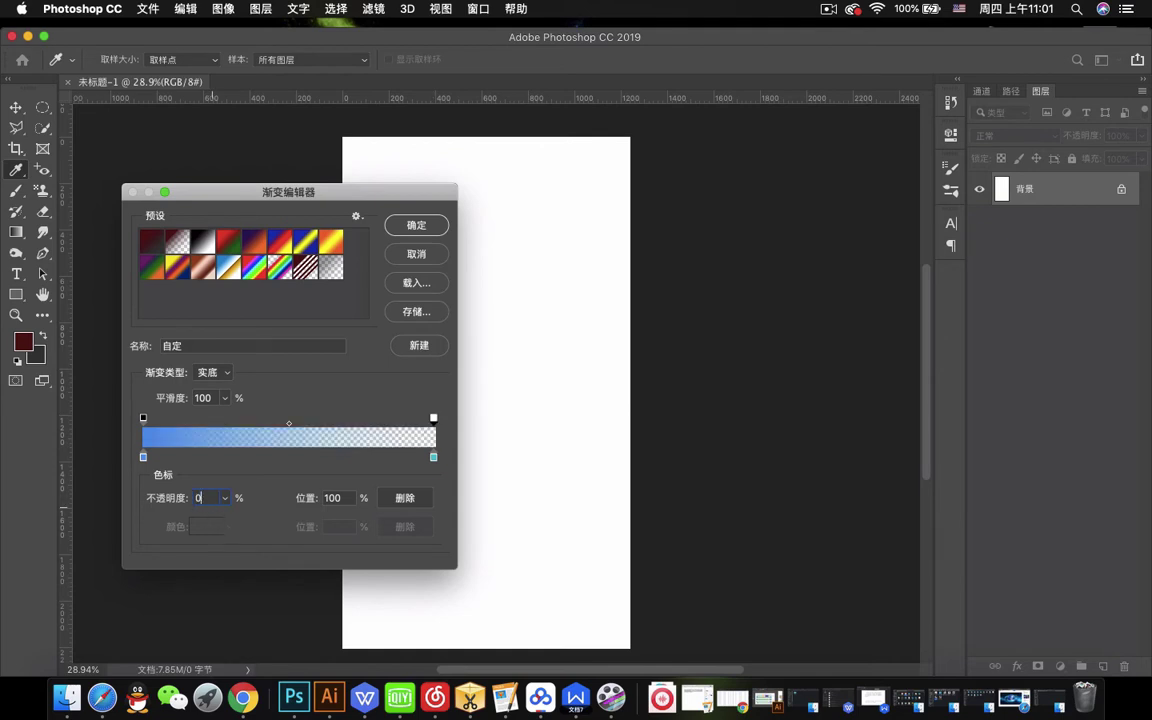
{"action": "double_click", "coordinate": [210, 497]}
{"action": "type", "text": "100"}
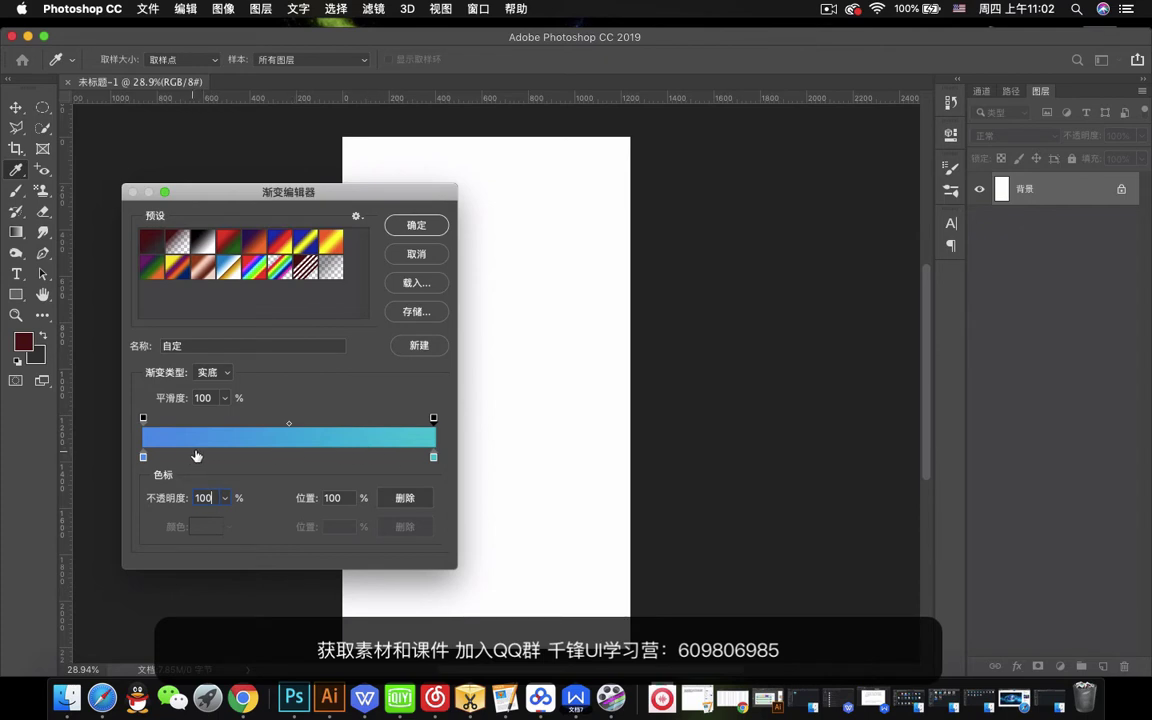
Add a colour stop between the two end stops, colour it dark blue #3c55d4 and move it to 42%.
{"action": "left_click", "coordinate": [222, 456]}
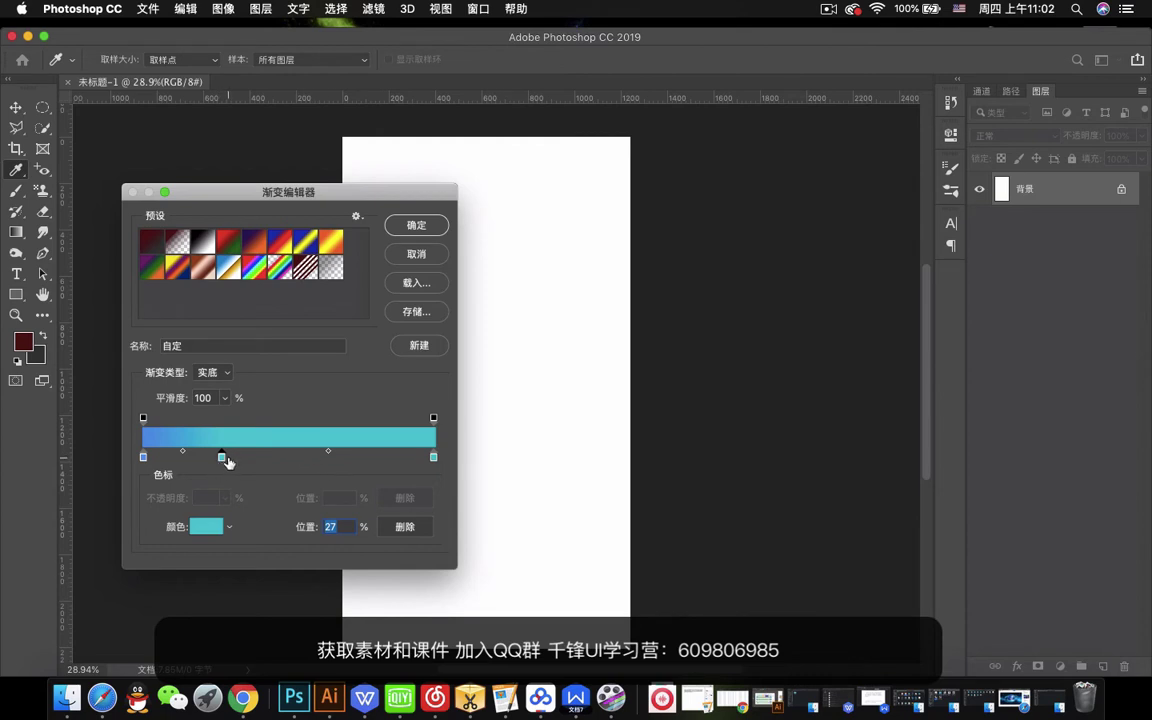
{"action": "double_click", "coordinate": [221, 457]}
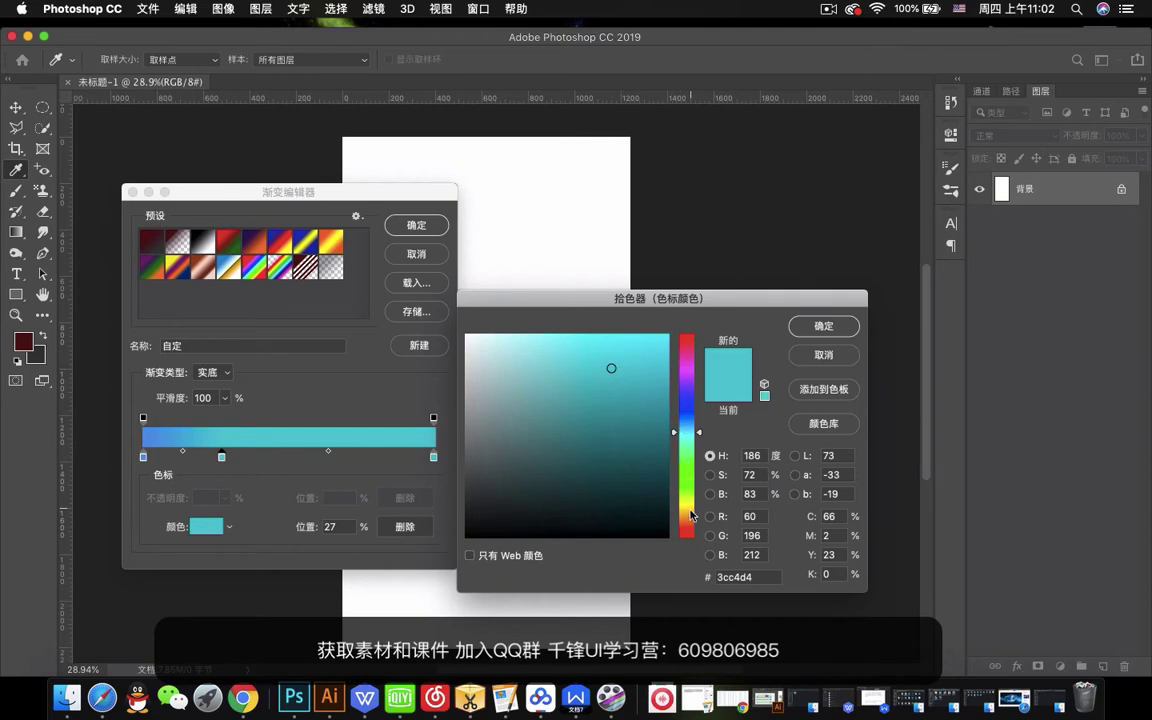
{"action": "left_click_drag", "start_coordinate": [690, 437], "coordinate": [690, 408]}
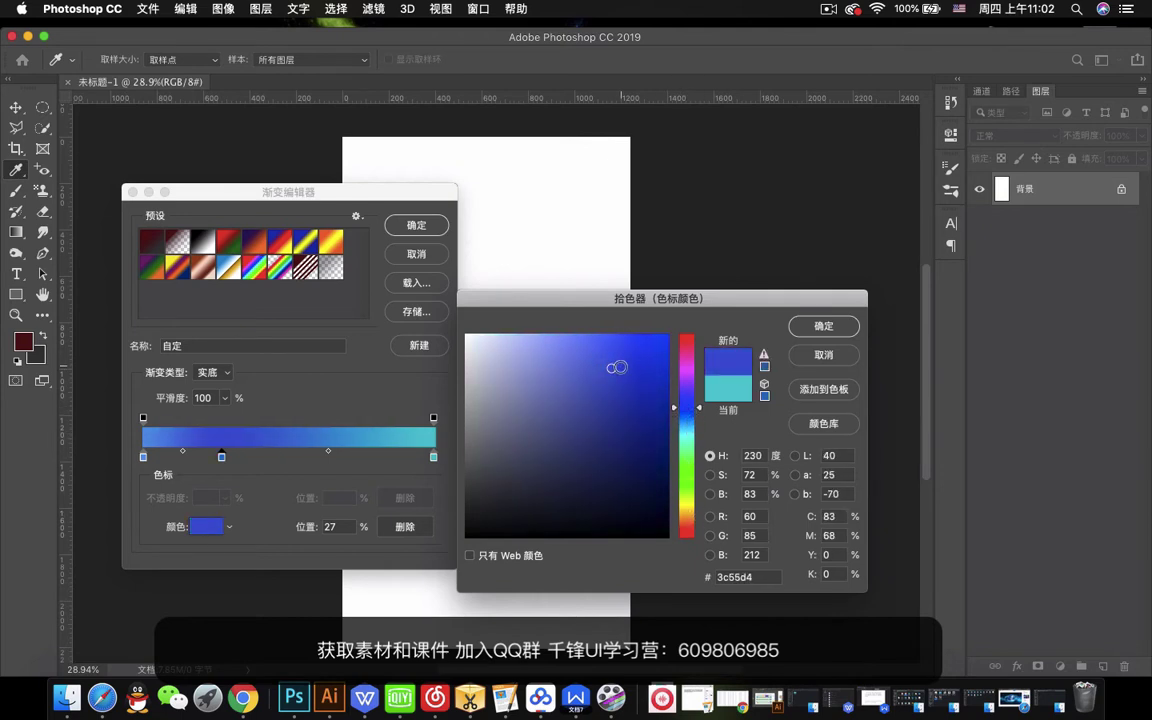
{"action": "left_click", "coordinate": [816, 330]}
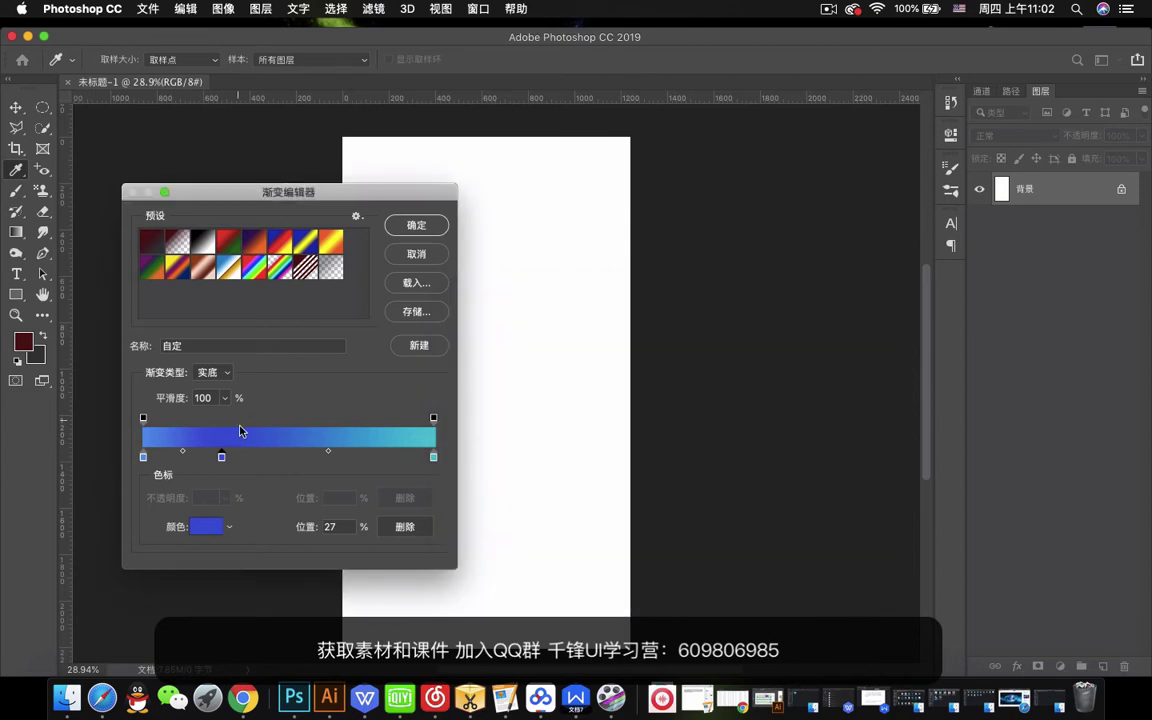
{"action": "left_click_drag", "start_coordinate": [222, 458], "coordinate": [293, 457]}
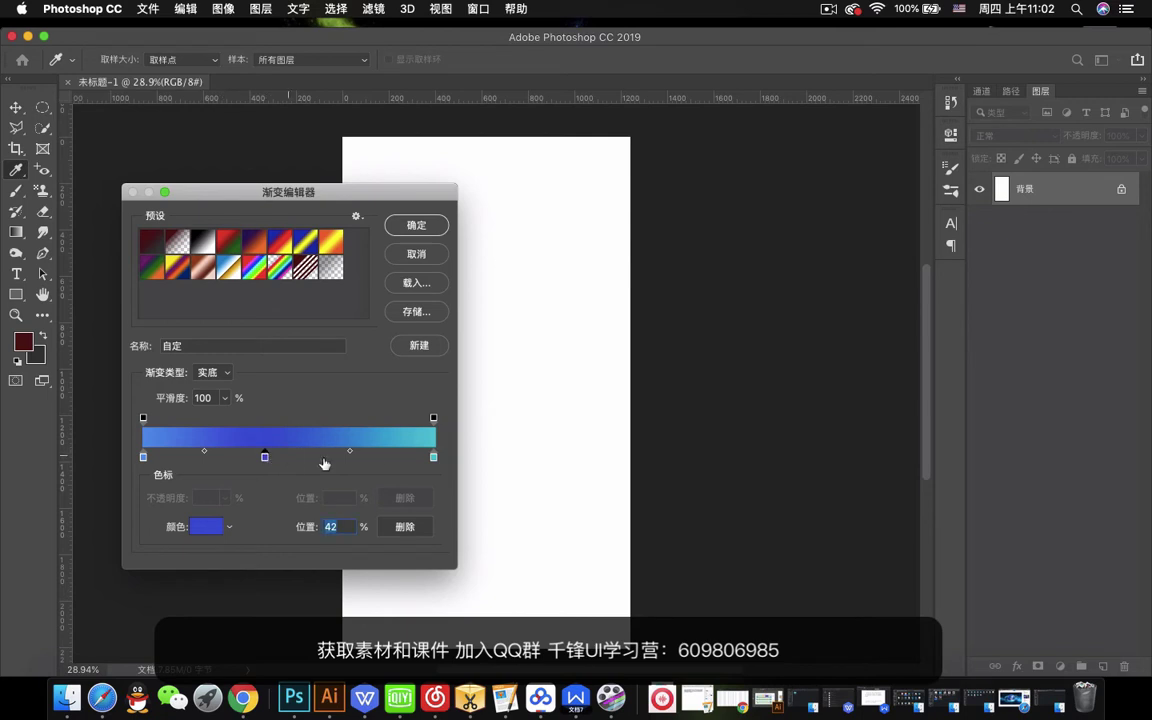
Add another colour stop at 77% of the gradient and colour it mint green, #3cd4a7.
{"action": "left_click", "coordinate": [368, 457]}
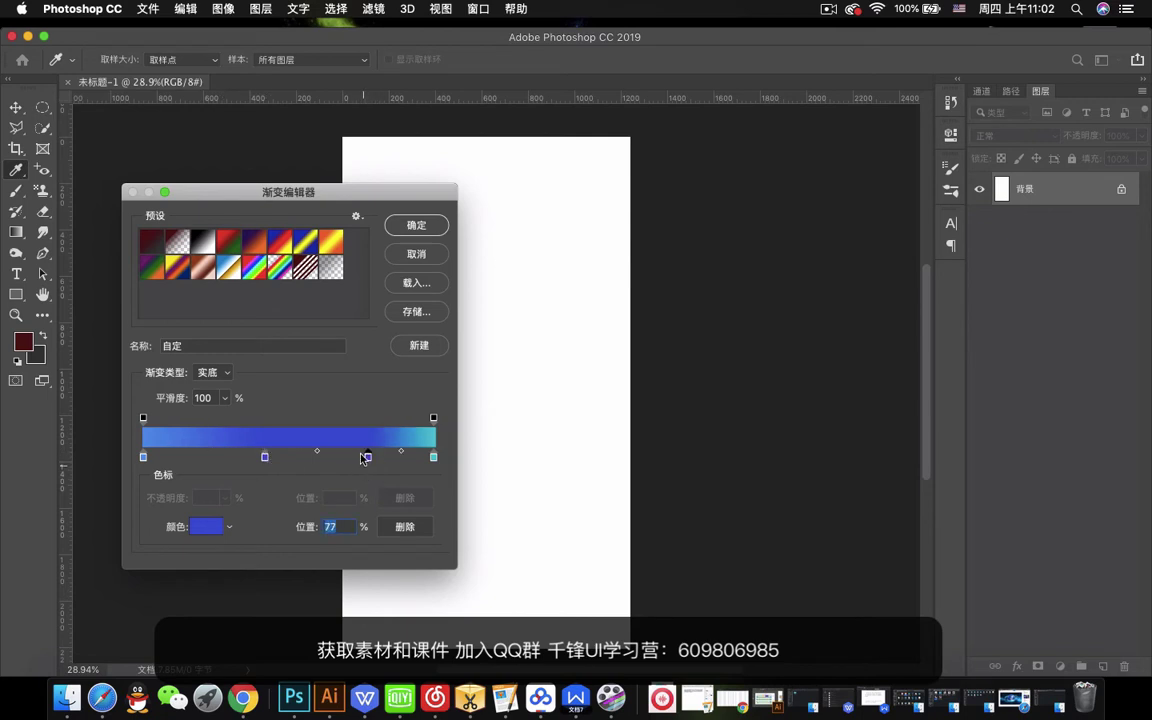
{"action": "double_click", "coordinate": [368, 457]}
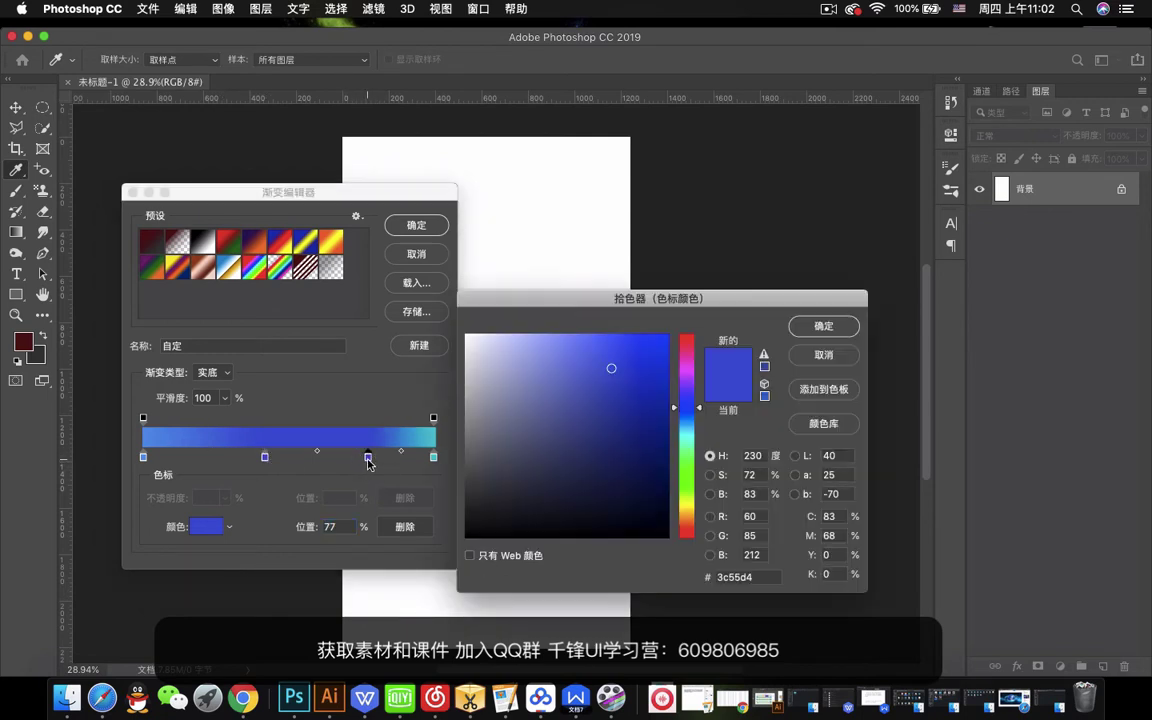
{"action": "left_click_drag", "start_coordinate": [685, 427], "coordinate": [691, 449]}
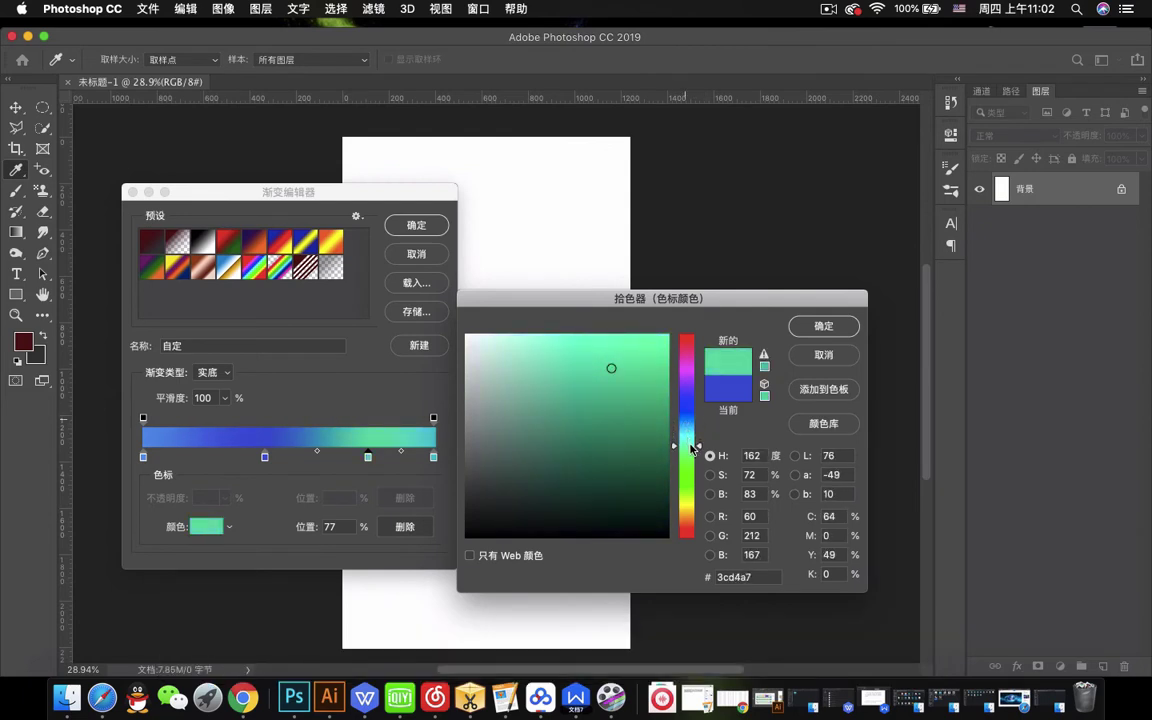
{"action": "left_click", "coordinate": [810, 326]}
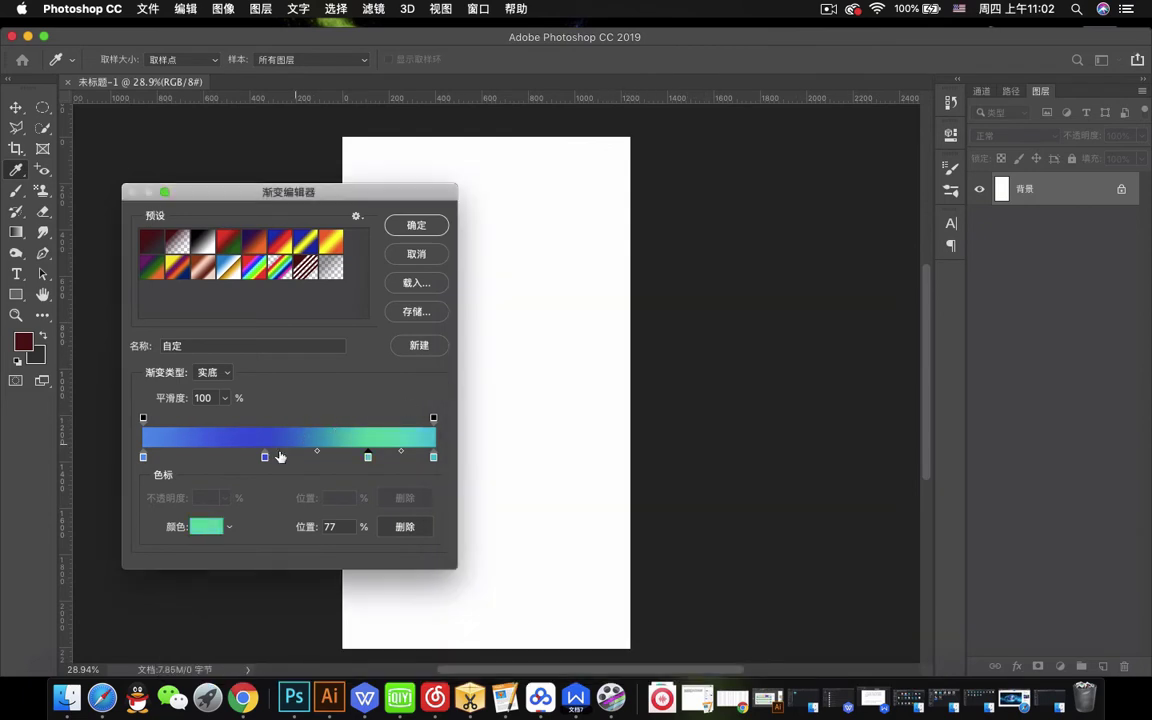
Move the dark blue colour stop to 31% and the green one to 74%.
{"action": "left_click", "coordinate": [262, 457]}
{"action": "left_click_drag", "start_coordinate": [258, 462], "coordinate": [233, 460]}
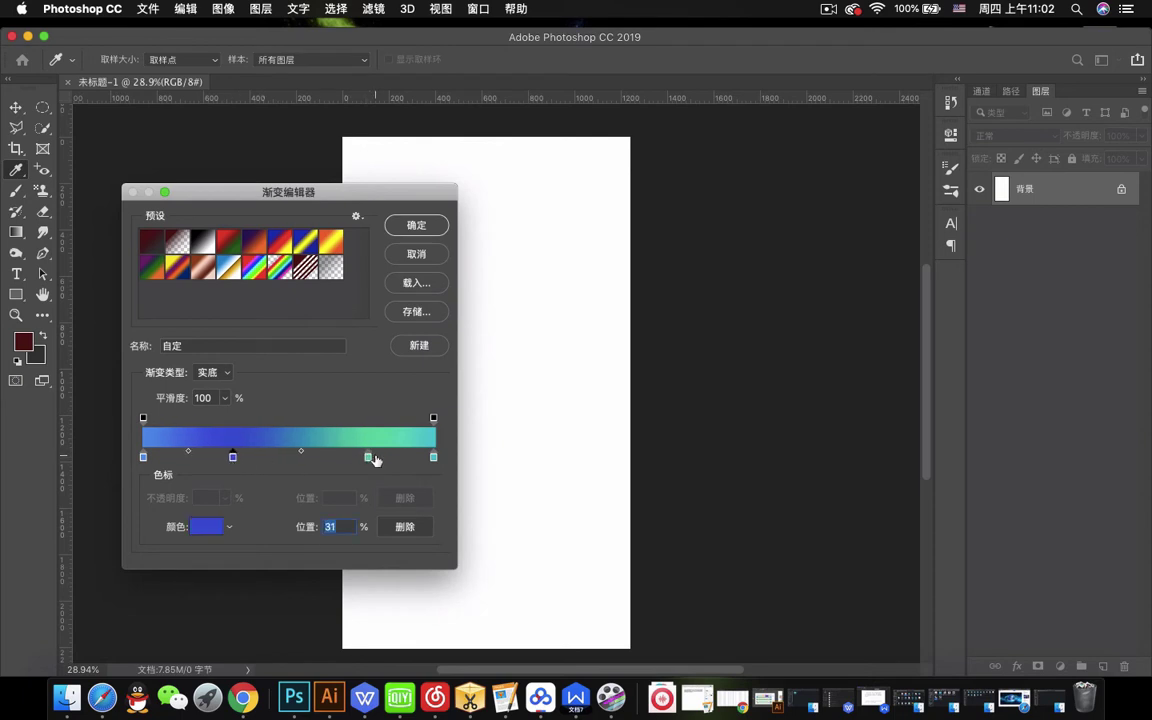
{"action": "left_click_drag", "start_coordinate": [369, 458], "coordinate": [359, 458]}
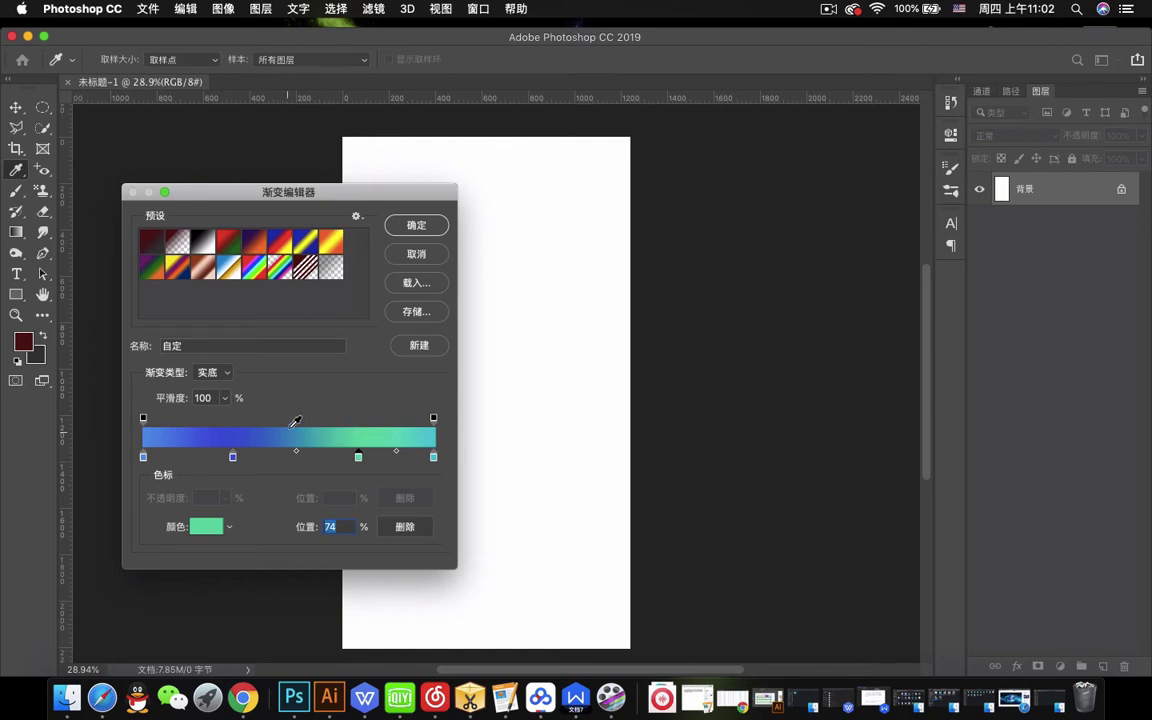
Add an opacity stop at 50% above the gradient and remove it again.
{"action": "left_click", "coordinate": [289, 418]}
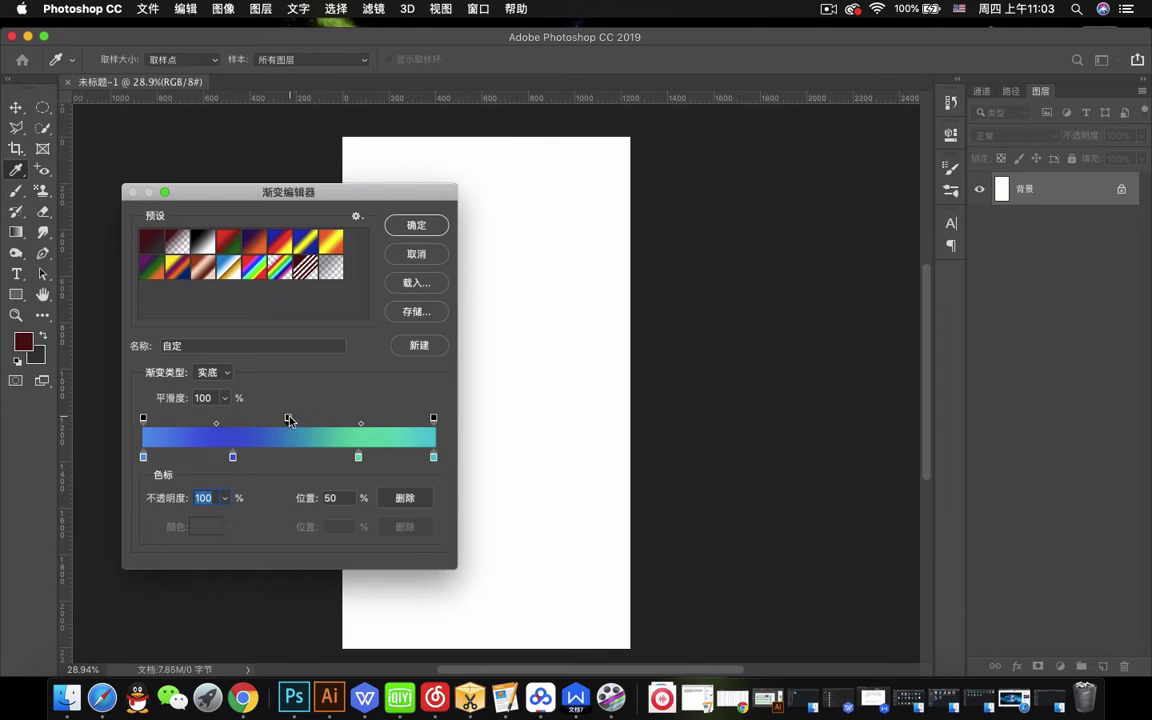
{"action": "left_click_drag", "start_coordinate": [289, 420], "coordinate": [306, 395]}
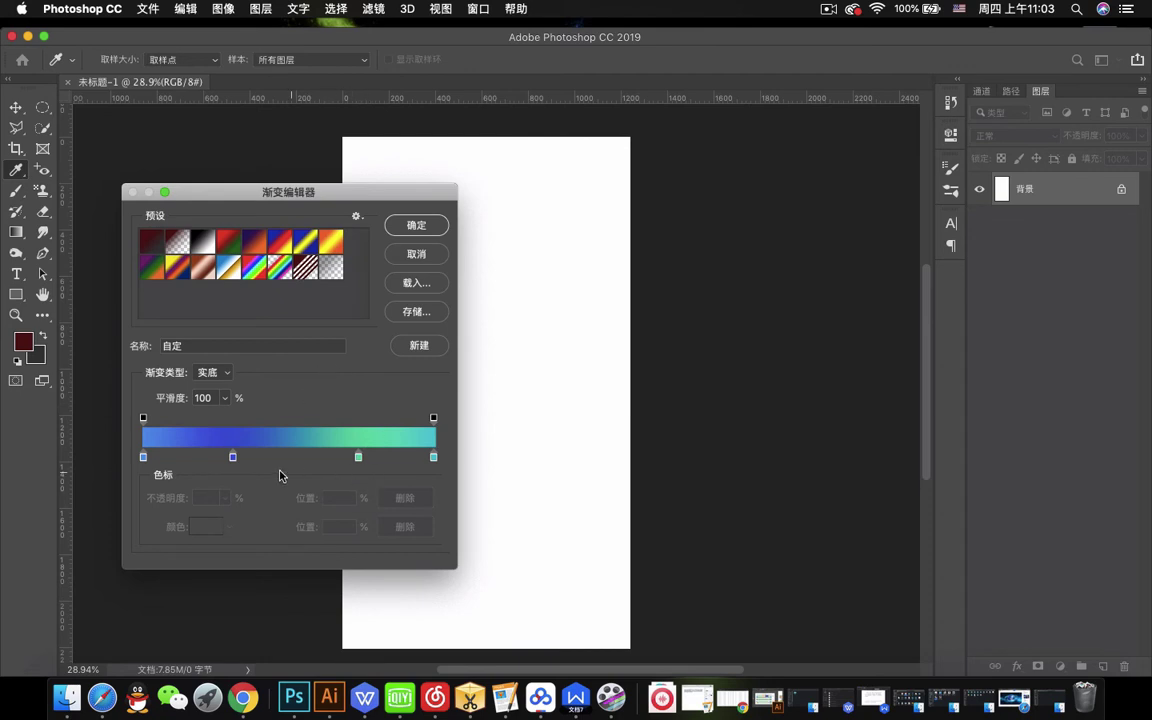
Remove the dark blue colour stop and move the green stop to 51%.
{"action": "left_click_drag", "start_coordinate": [233, 457], "coordinate": [239, 473]}
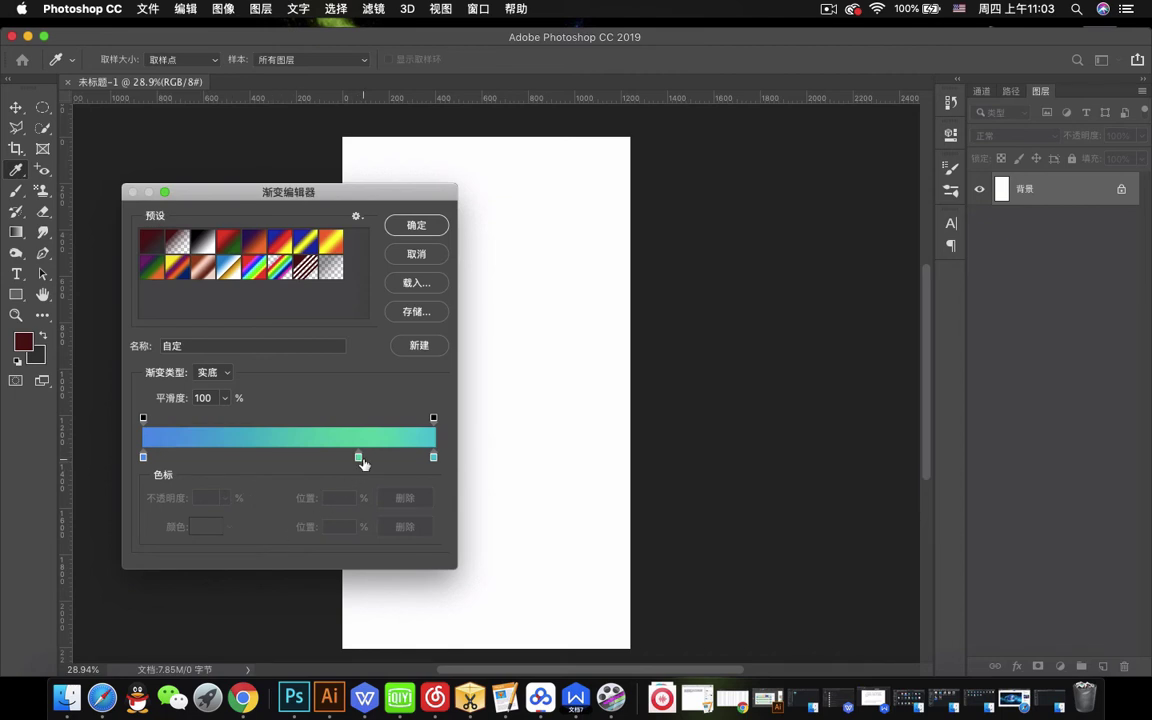
{"action": "left_click_drag", "start_coordinate": [358, 458], "coordinate": [290, 456]}
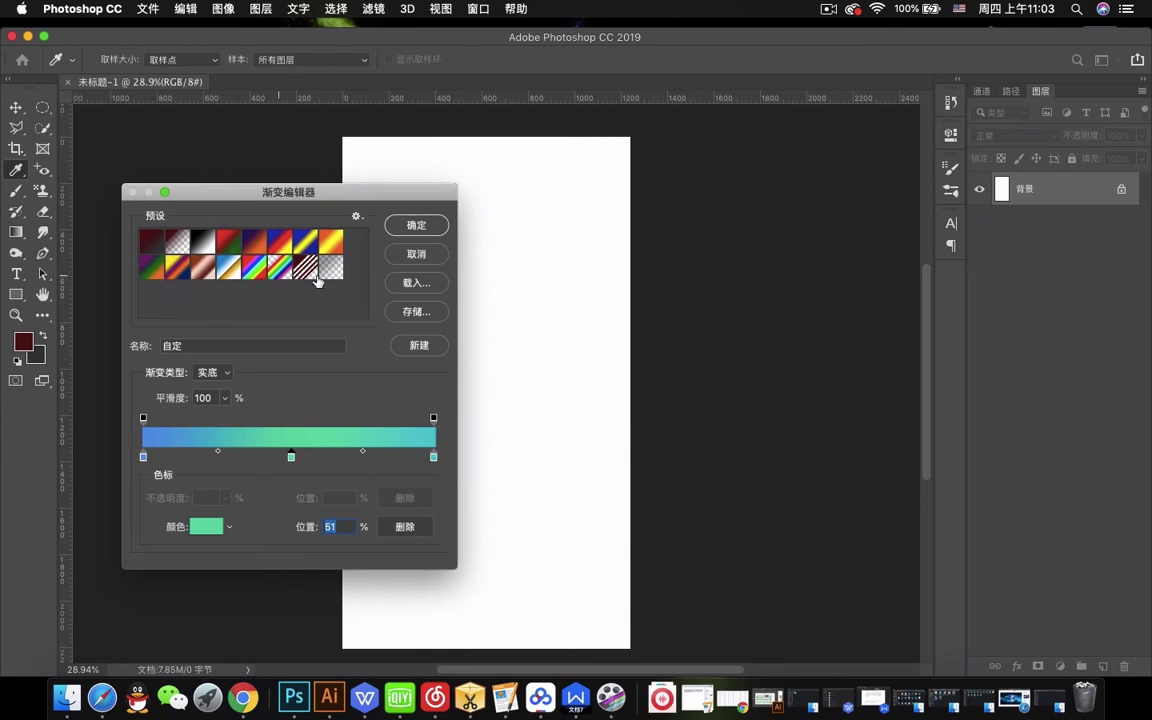
Save the blue-green-turquoise gradient as a new preset and select that preset.
{"action": "left_click", "coordinate": [420, 346]}
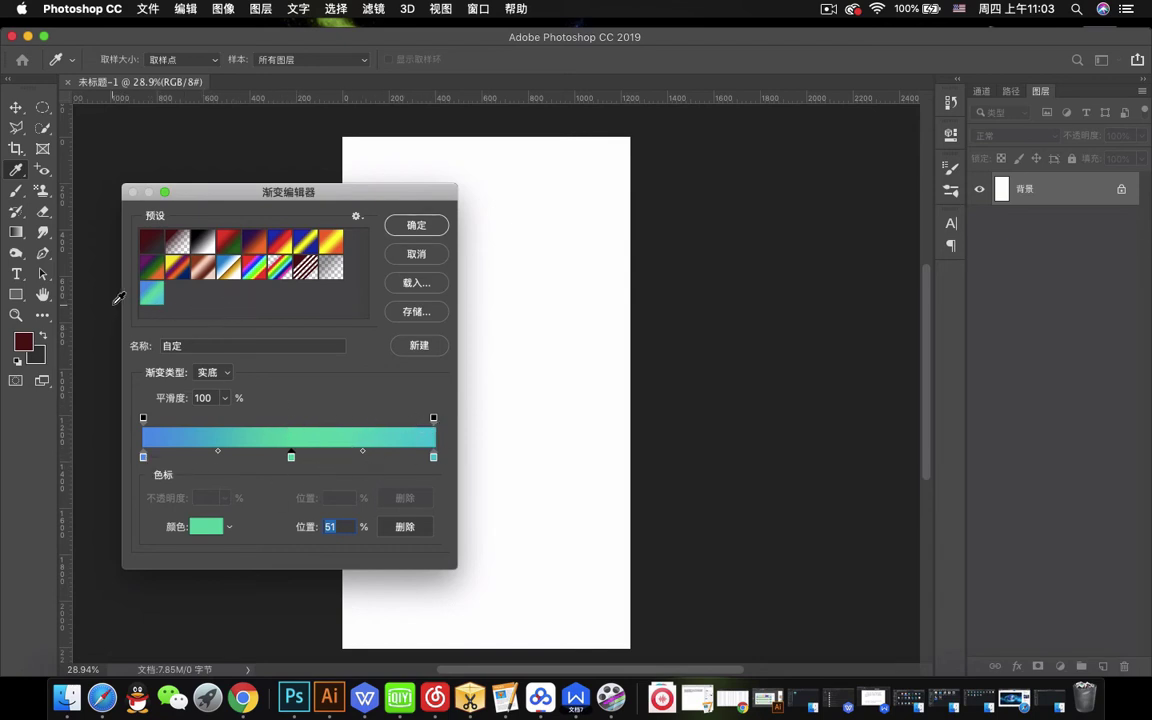
{"action": "left_click", "coordinate": [202, 266]}
{"action": "left_click", "coordinate": [155, 297]}
Accept the edited gradient and fill the background layer with it linearly from the top edge down to near the bottom.
{"action": "left_click", "coordinate": [438, 229]}
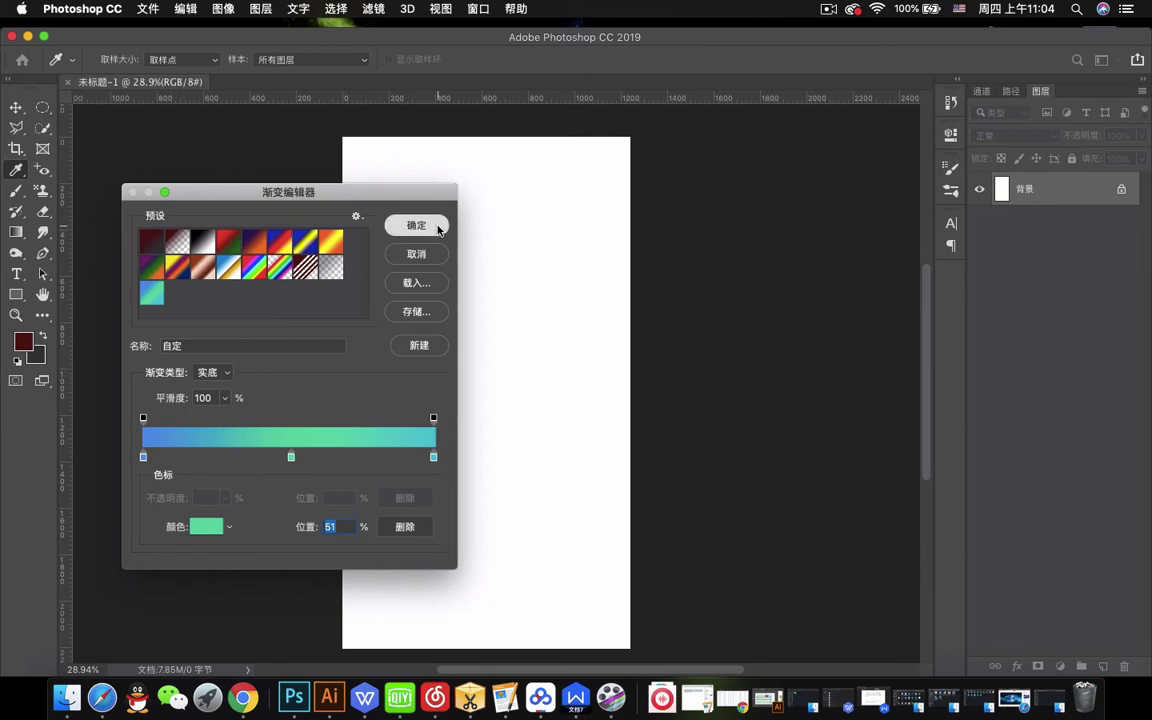
{"action": "left_click", "coordinate": [438, 229]}
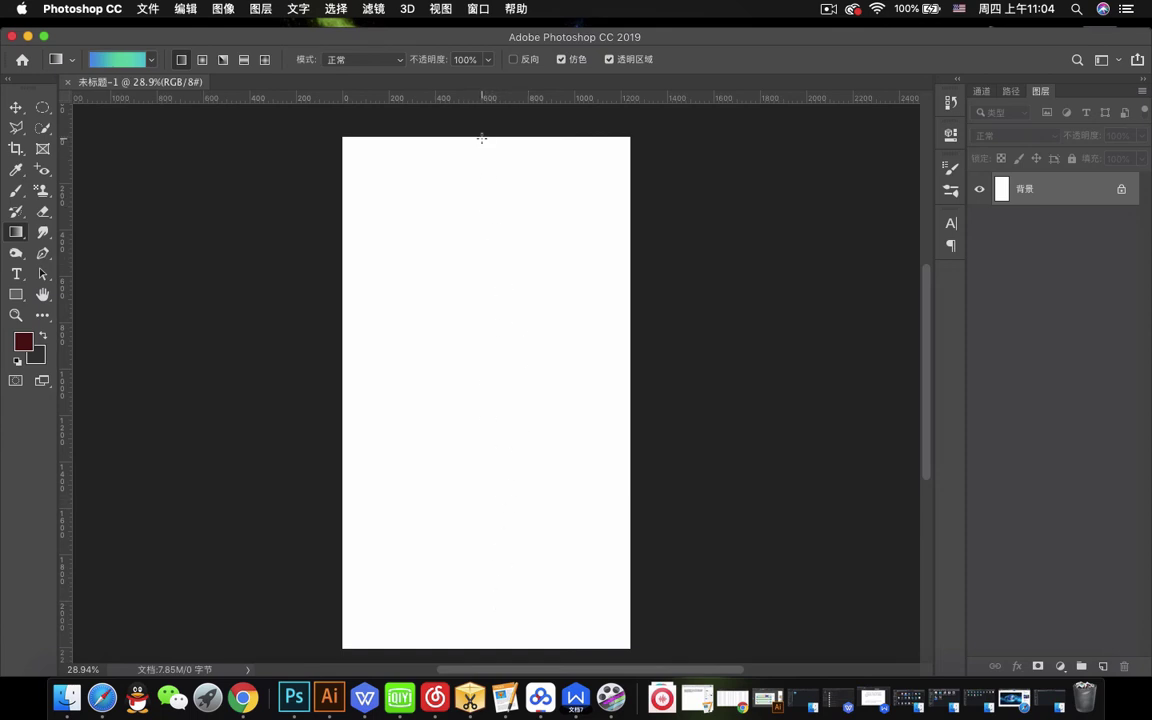
{"action": "left_click_drag", "start_coordinate": [476, 137], "coordinate": [484, 574]}
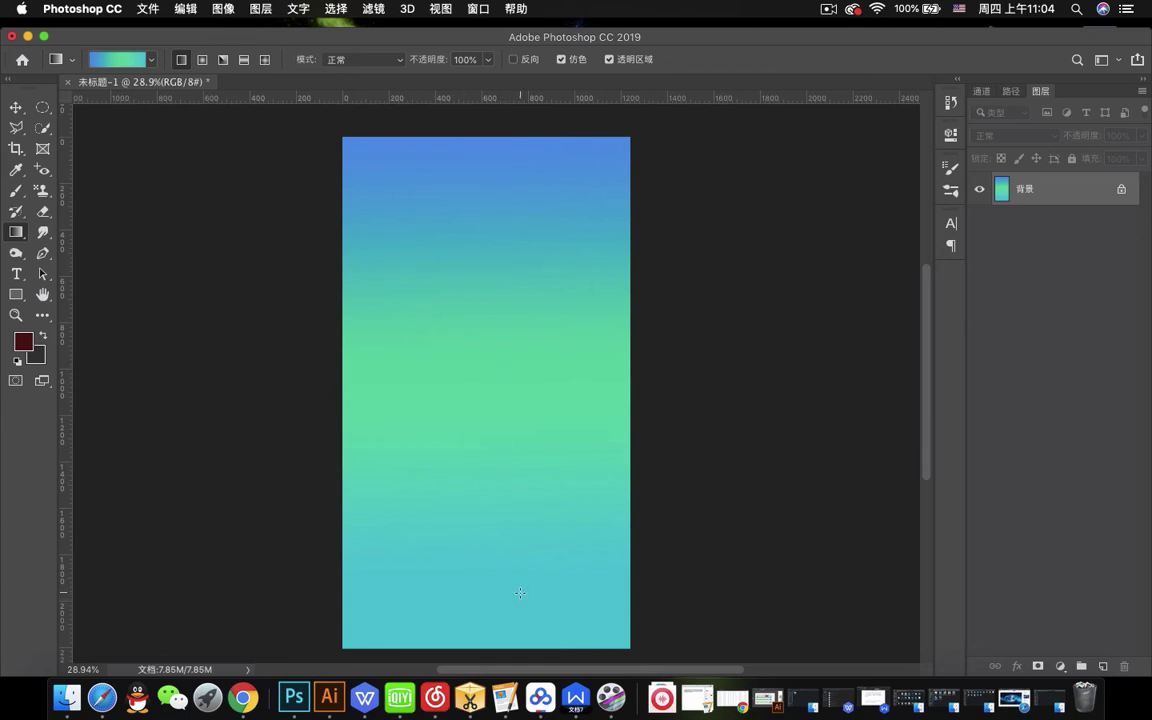
Undo the linear fill and try a radial gradient fill from the canvas centre toward the upper right, undoing it as well.
{"action": "key", "text": "super+z"}
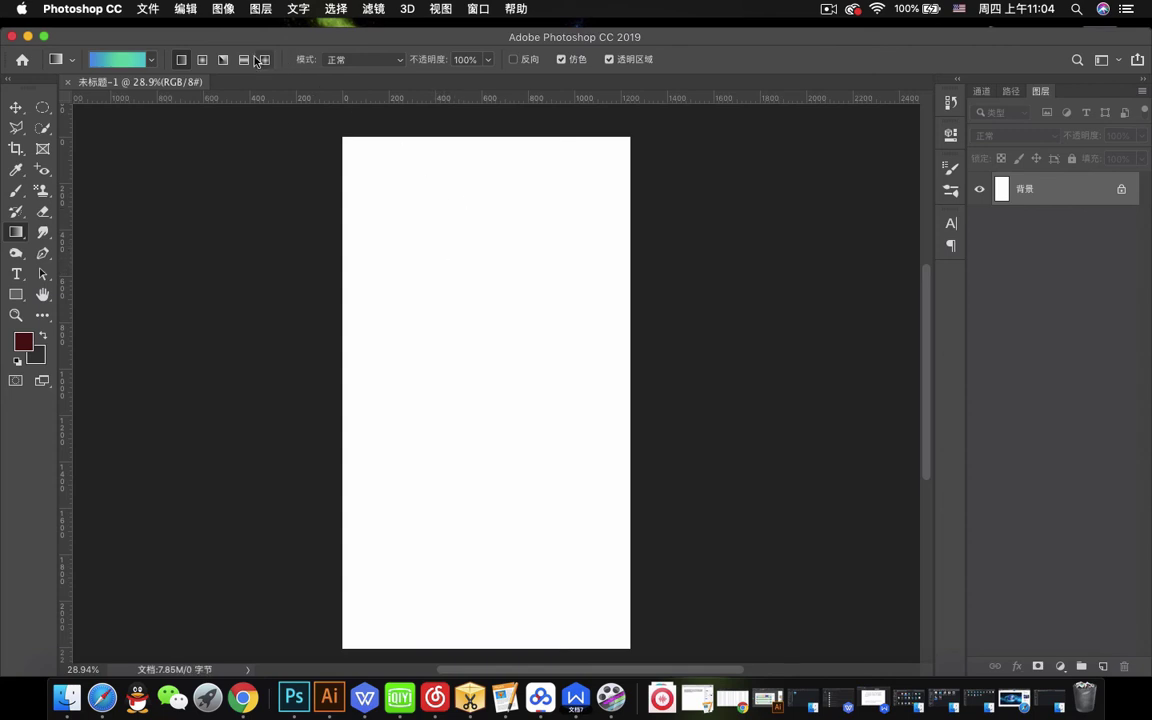
{"action": "left_click", "coordinate": [203, 62]}
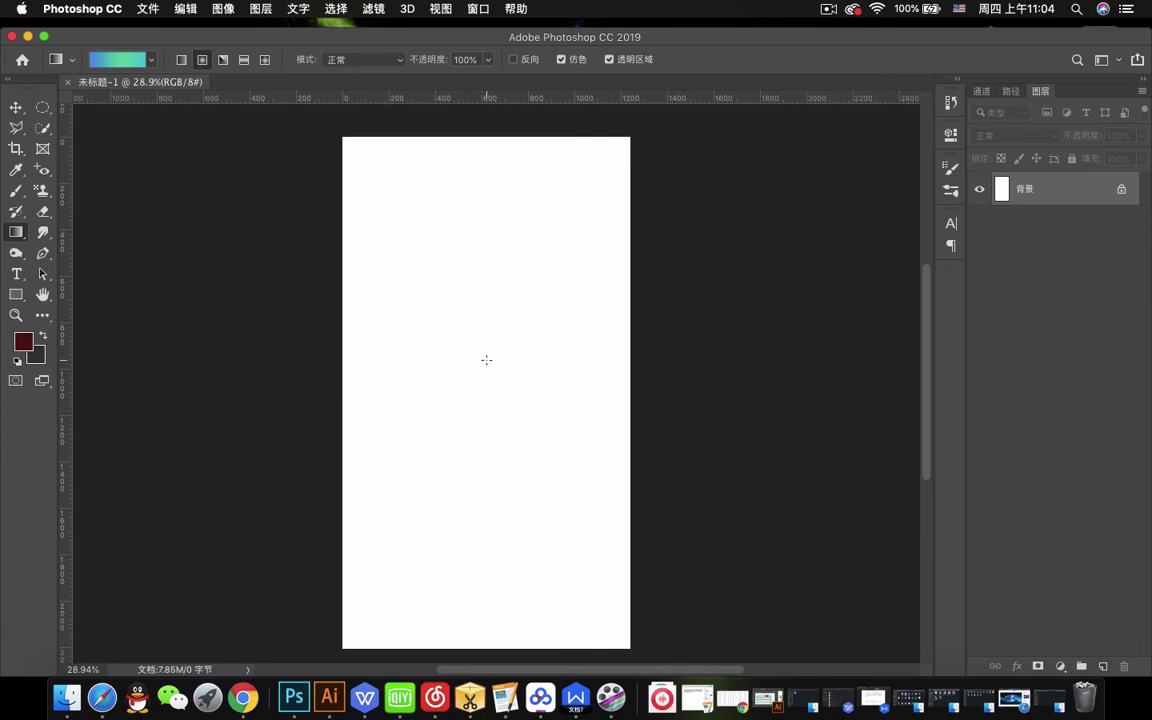
{"action": "left_click_drag", "start_coordinate": [486, 360], "coordinate": [580, 185]}
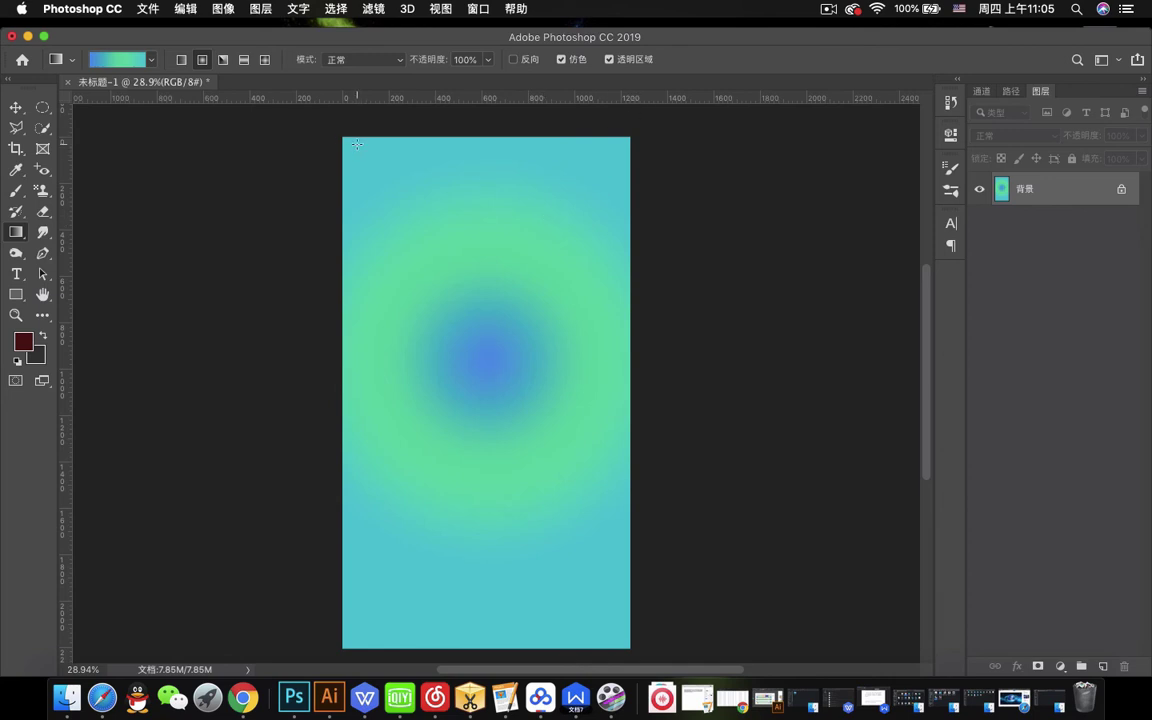
{"action": "key", "text": "super+z"}
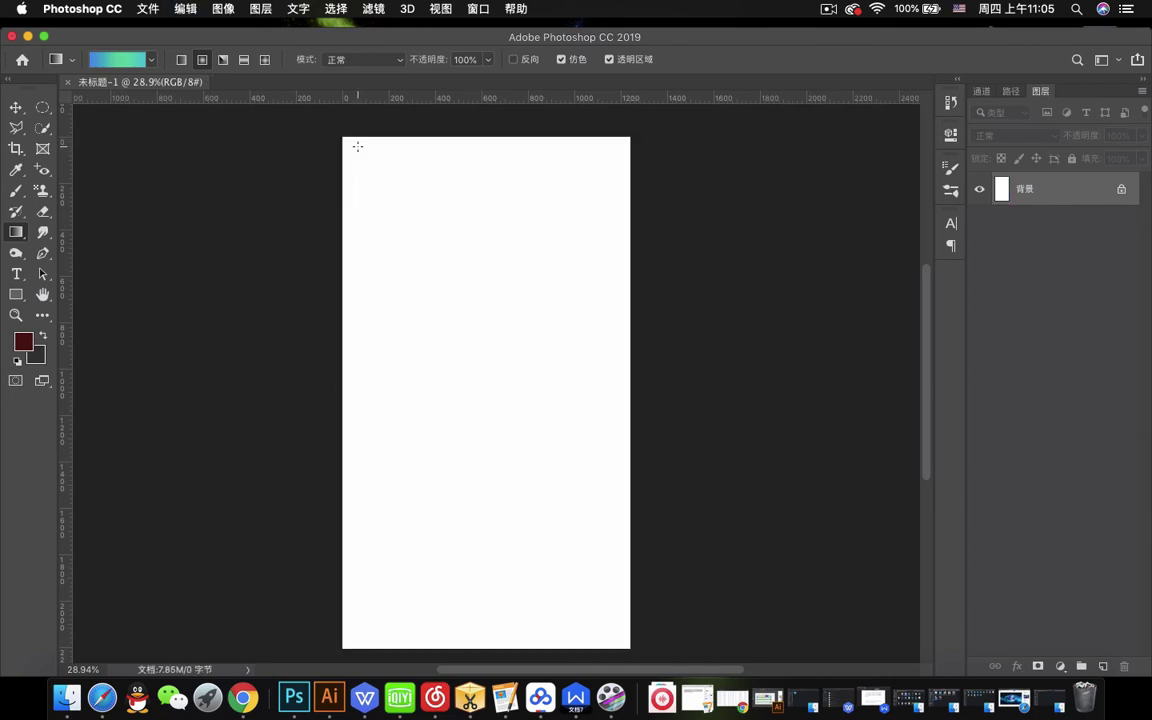
Try an angle gradient fill from the canvas centre horizontally toward the right edge and undo it.
{"action": "left_click", "coordinate": [224, 60]}
{"action": "left_click_drag", "start_coordinate": [492, 373], "coordinate": [600, 375]}
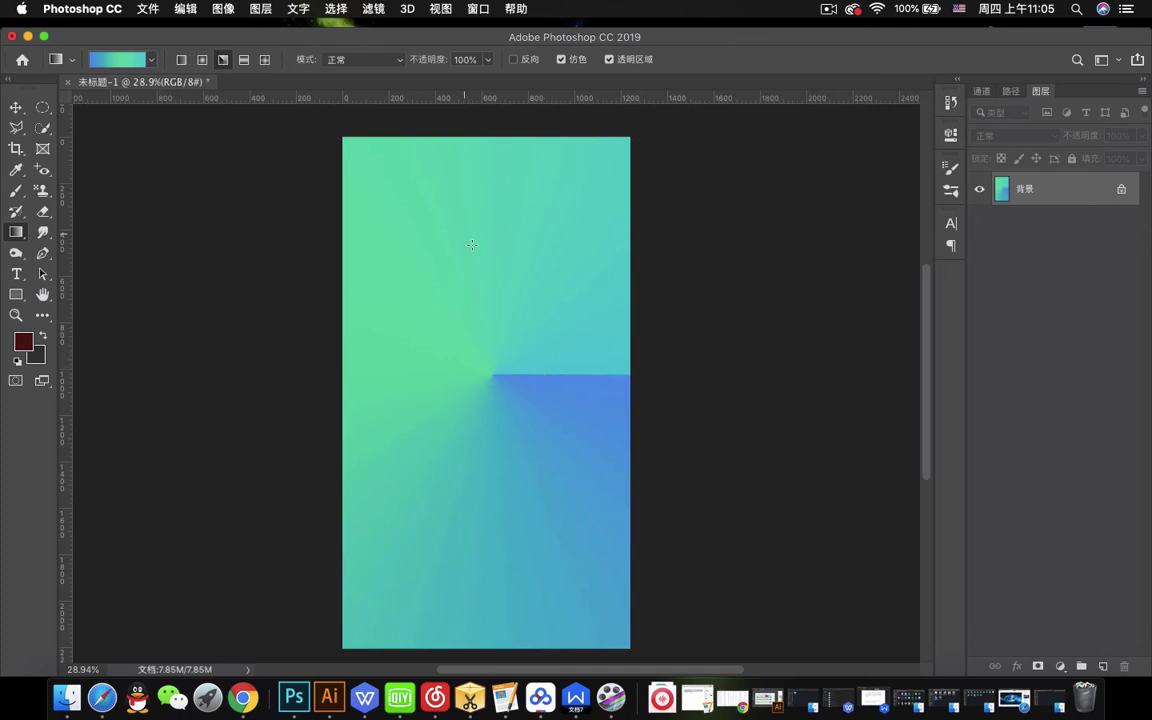
{"action": "key", "text": "super+z"}
Load the black-to-white preset for editing in the gradient editor and add a white colour stop at 15%.
{"action": "left_click", "coordinate": [125, 62]}
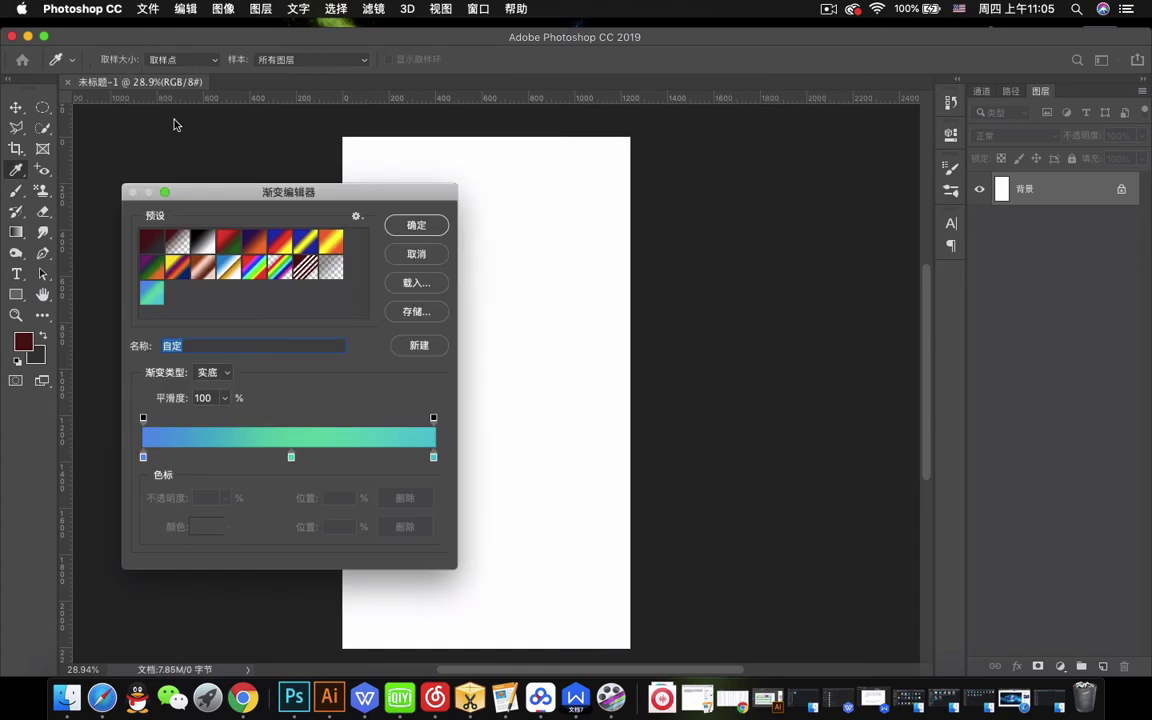
{"action": "left_click", "coordinate": [203, 241]}
{"action": "left_click", "coordinate": [186, 456]}
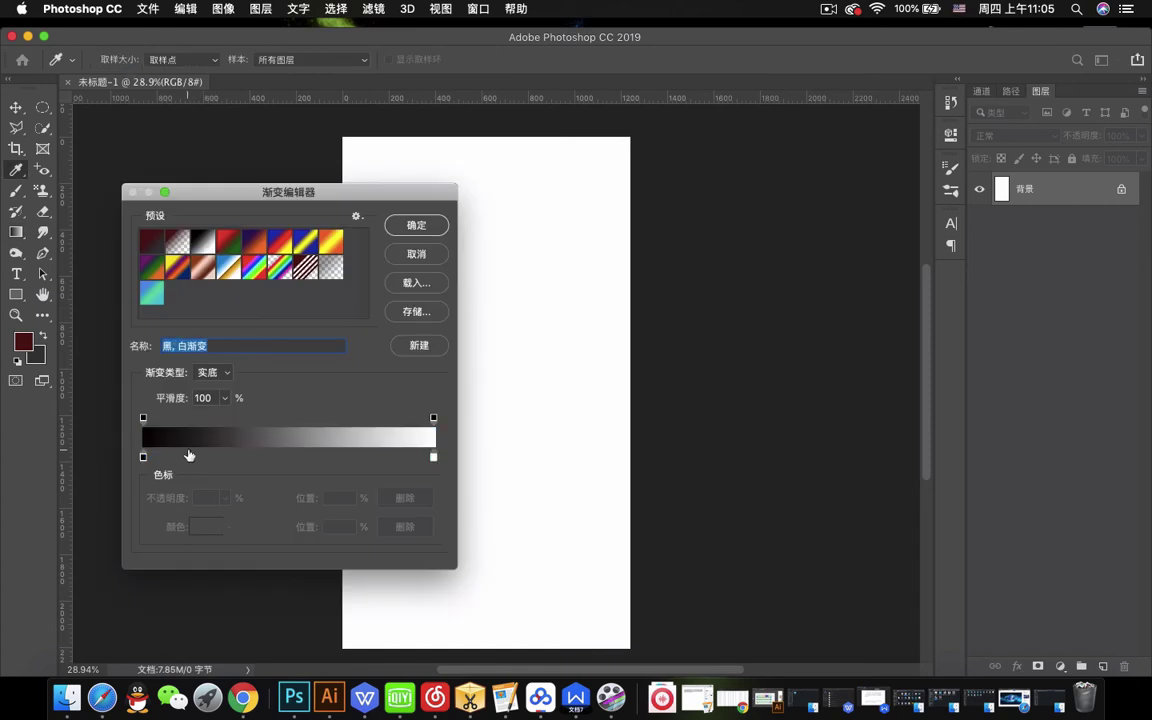
{"action": "double_click", "coordinate": [186, 456]}
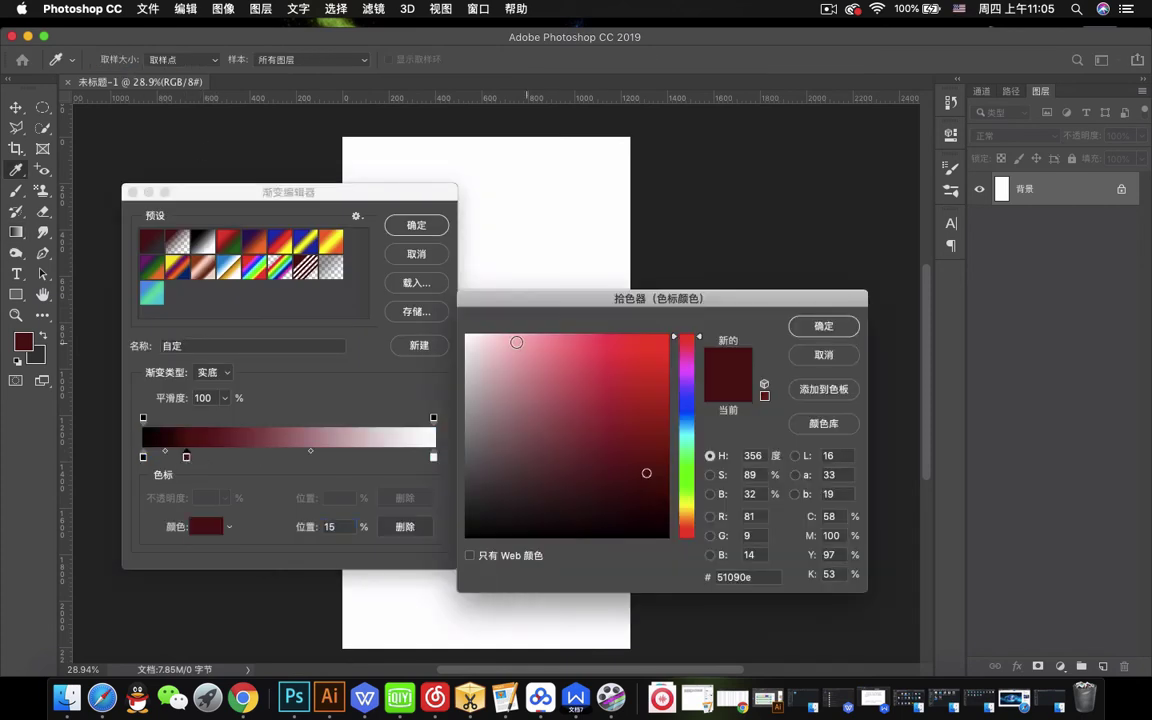
{"action": "left_click", "coordinate": [466, 336]}
{"action": "left_click", "coordinate": [823, 326]}
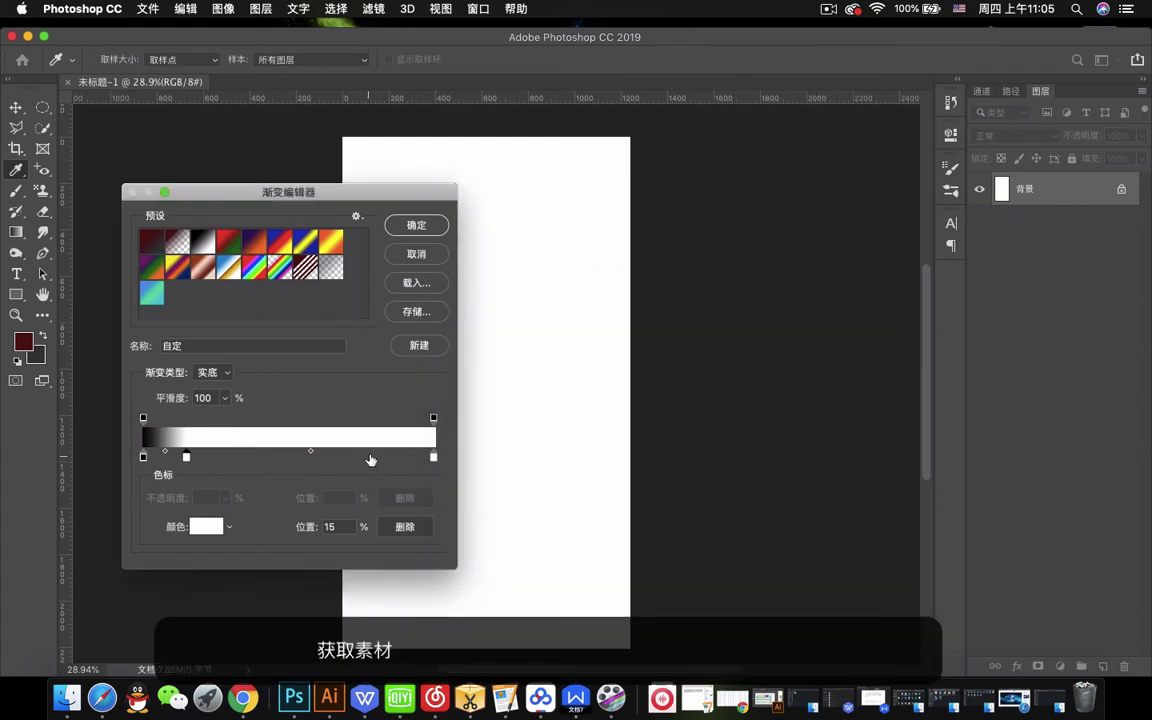
Add black colour stops at 89% and 29% and a white colour stop at 47% to the gradient.
{"action": "left_click", "coordinate": [402, 457]}
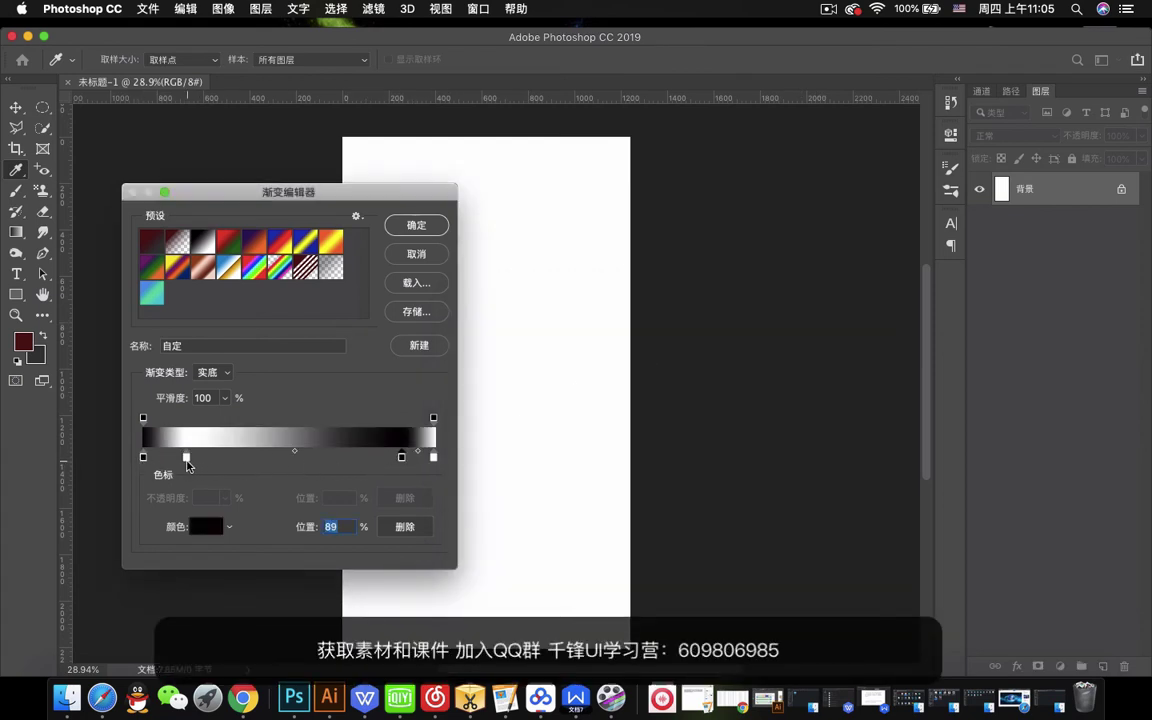
{"action": "left_click", "coordinate": [226, 457]}
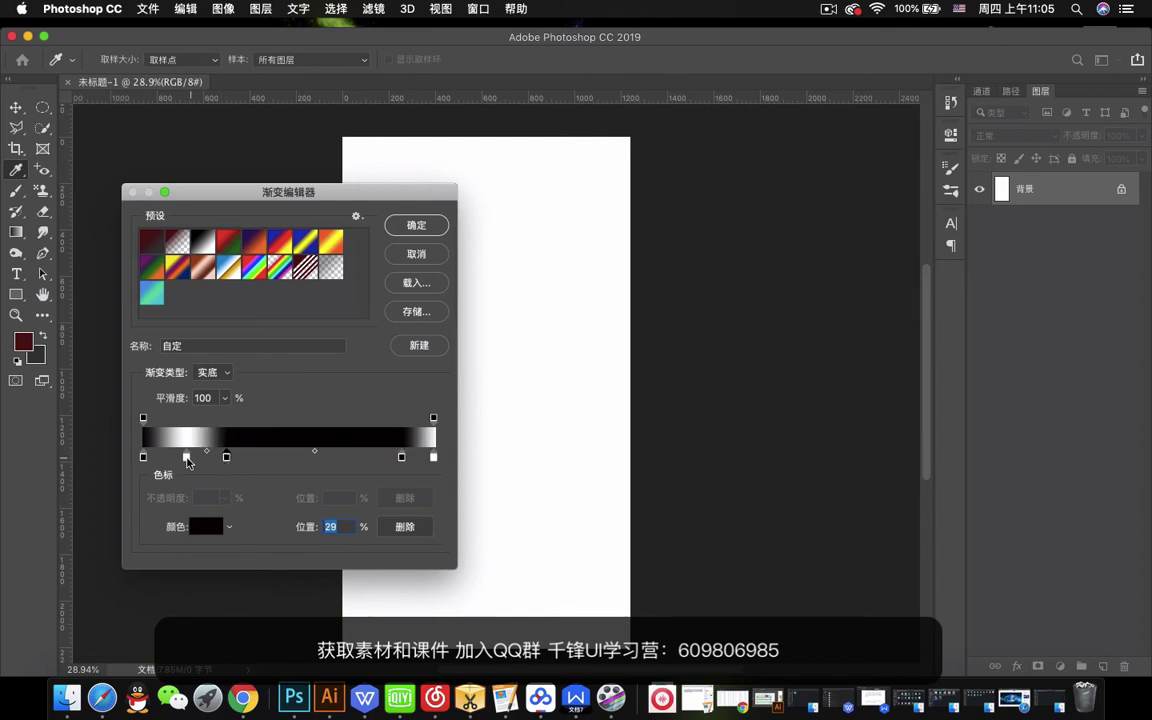
{"action": "left_click", "coordinate": [187, 458]}
{"action": "left_click", "coordinate": [280, 457]}
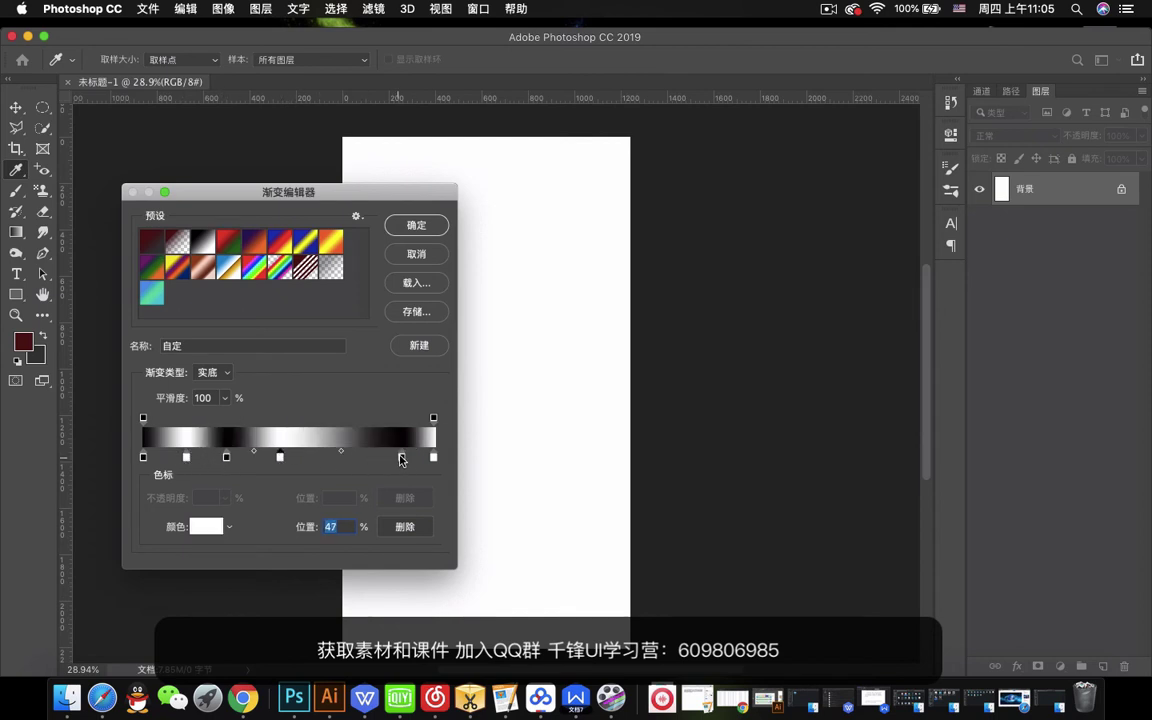
Respace the stops into roughly even alternating black and white ending in black, with the middle white stop at 54%, and accept the gradient.
{"action": "left_click_drag", "start_coordinate": [402, 457], "coordinate": [364, 457]}
{"action": "left_click_drag", "start_coordinate": [280, 457], "coordinate": [307, 460]}
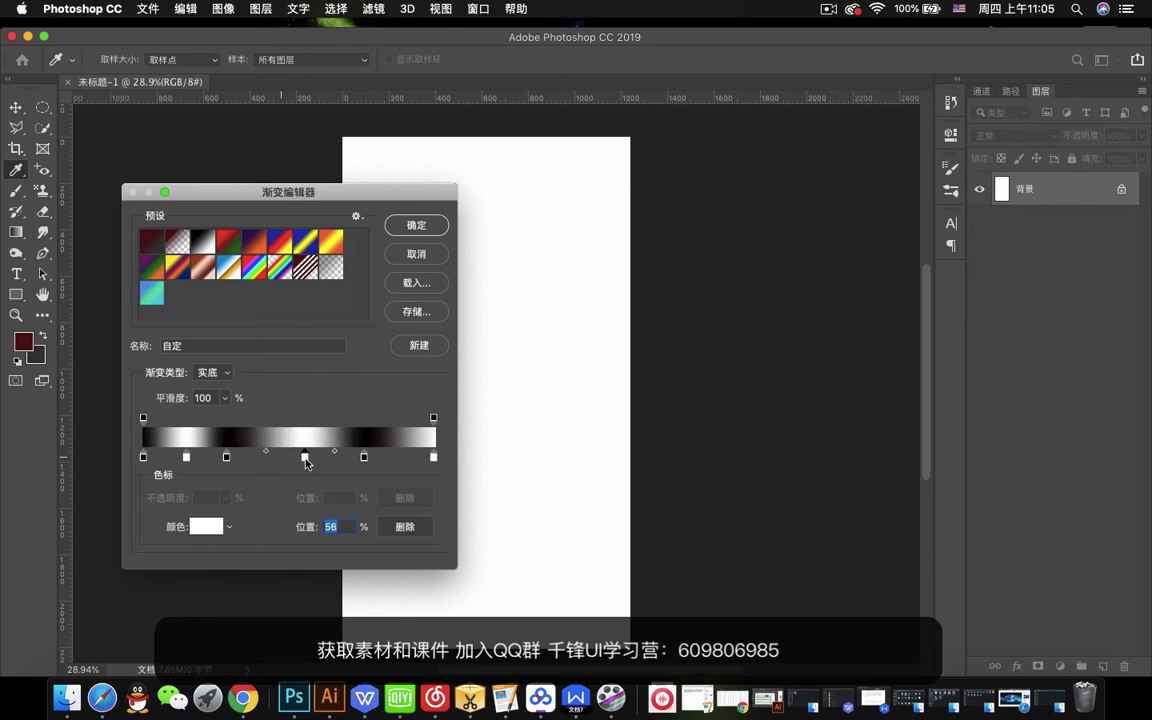
{"action": "left_click_drag", "start_coordinate": [434, 462], "coordinate": [253, 426]}
{"action": "left_click", "coordinate": [364, 458]}
{"action": "left_click", "coordinate": [434, 458]}
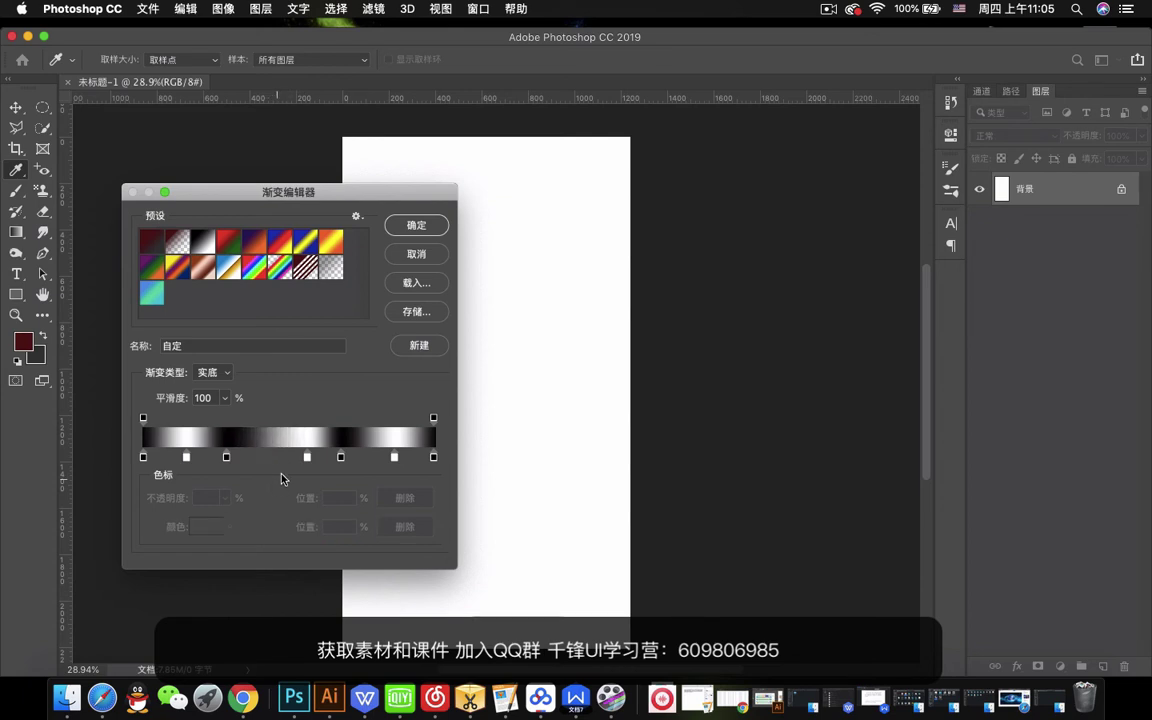
{"action": "mouse_move", "coordinate": [307, 458]}
{"action": "left_mouse_down"}
{"action": "mouse_move", "coordinate": [285, 460]}
{"action": "mouse_move", "coordinate": [302, 462]}
{"action": "left_mouse_up"}
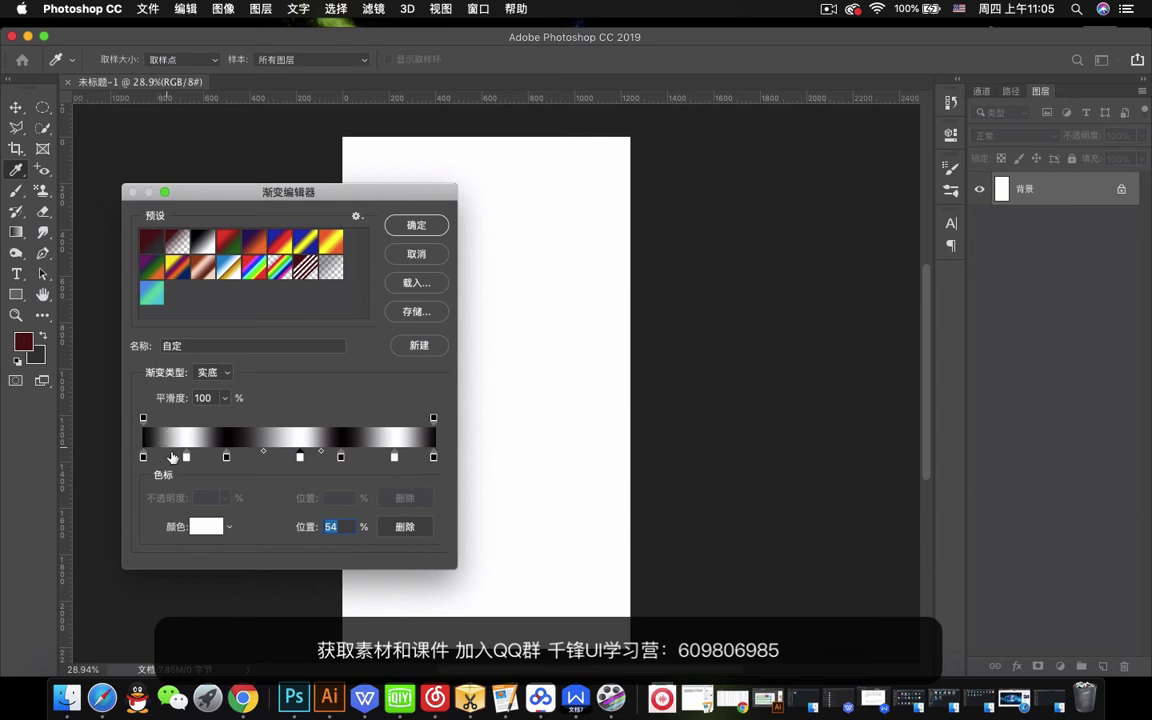
{"action": "left_click", "coordinate": [416, 226]}
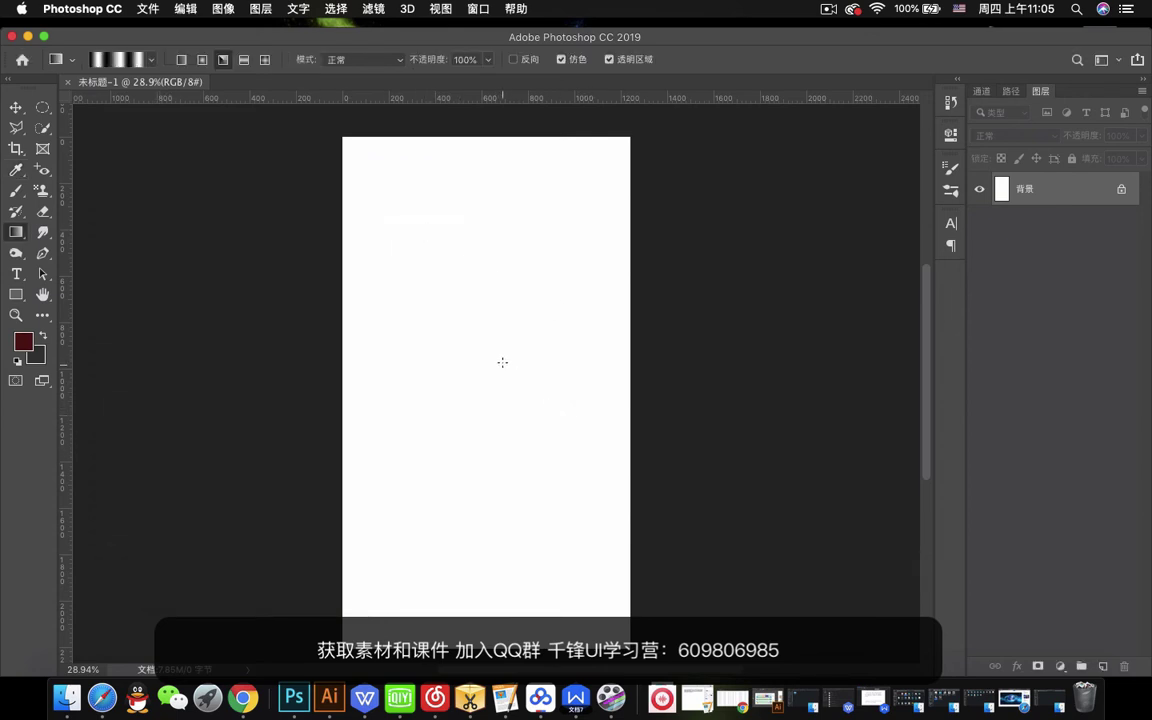
Make a large circular selection around the canvas centre, nearly as wide as the canvas, and add a new layer.
{"action": "left_click", "coordinate": [41, 108]}
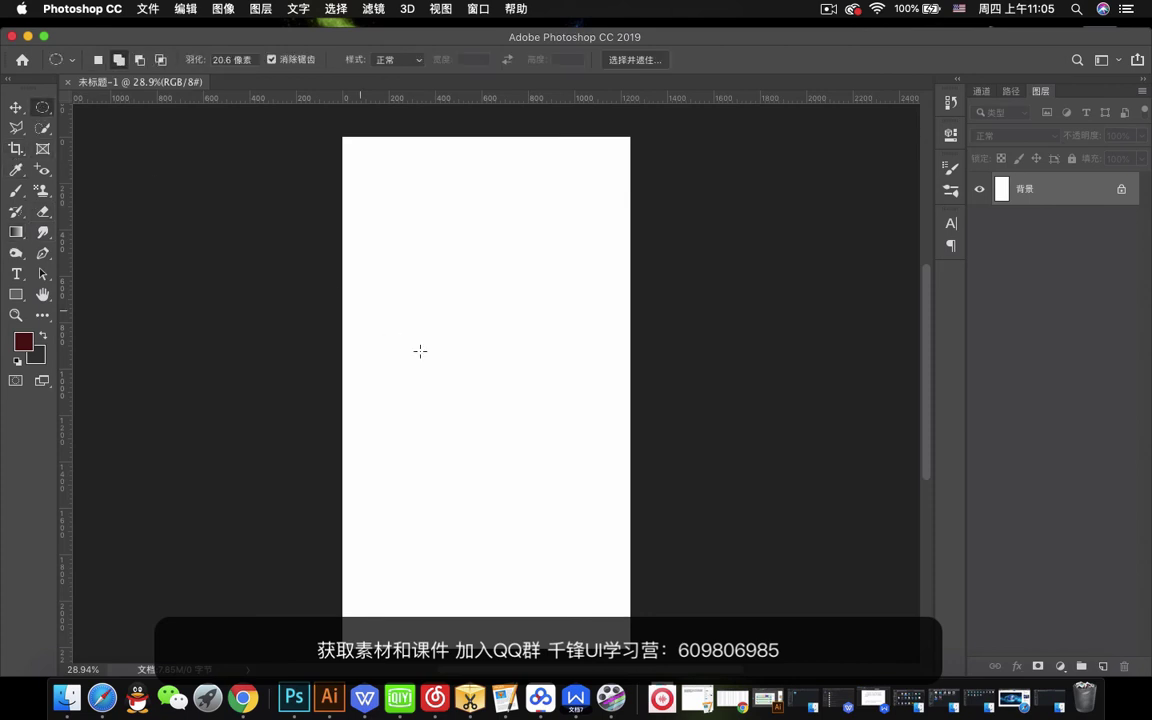
{"action": "left_click_drag", "start_coordinate": [393, 296], "coordinate": [612, 504]}
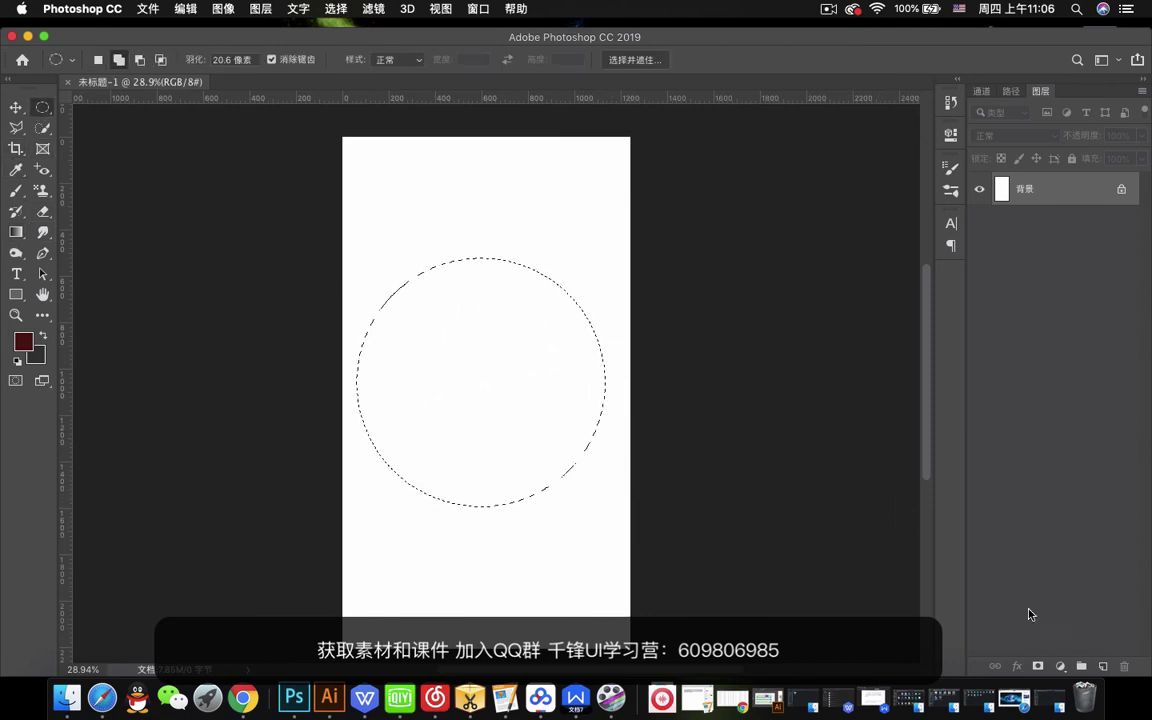
{"action": "left_click", "coordinate": [1103, 667]}
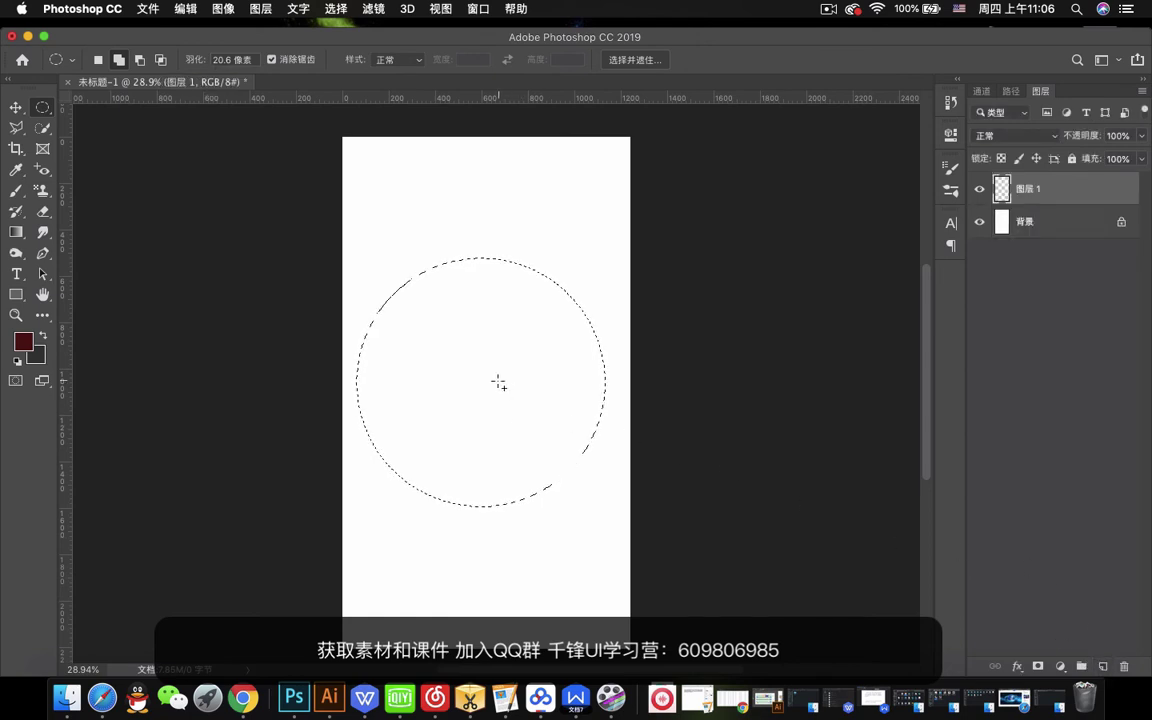
Fill the circular selection with the black-and-white angle gradient from its centre to its right edge and deselect.
{"action": "left_click", "coordinate": [16, 231]}
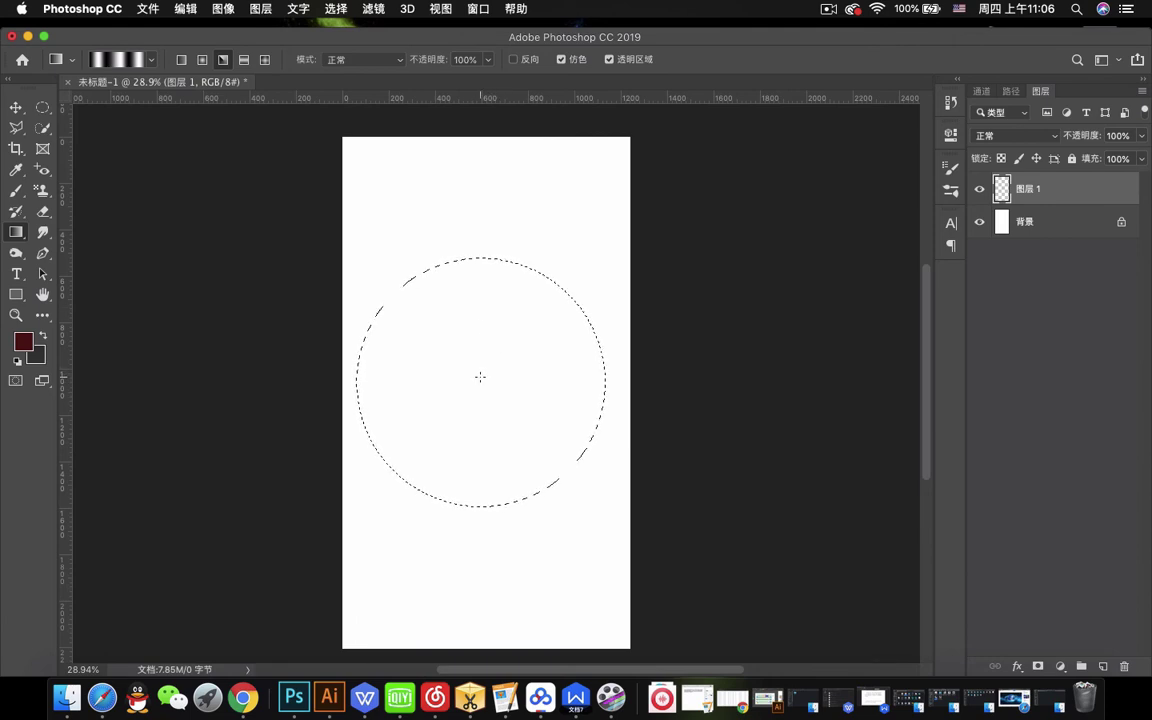
{"action": "left_click_drag", "start_coordinate": [480, 377], "coordinate": [599, 374]}
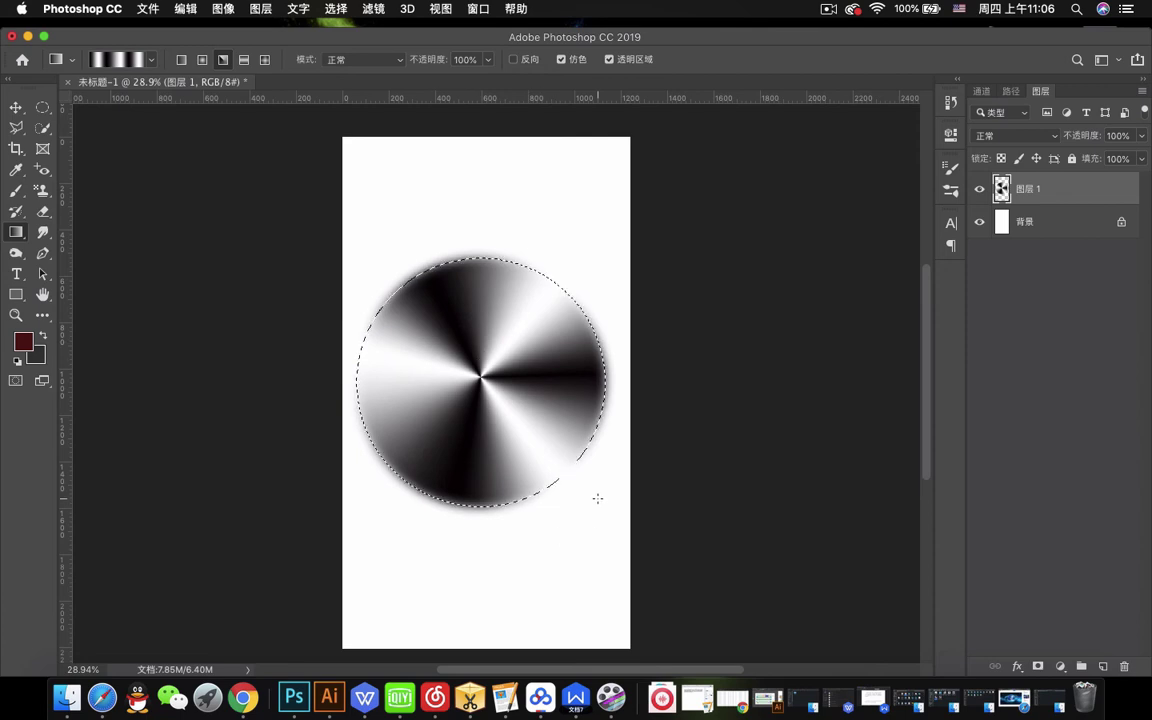
{"action": "key", "text": "super+d"}
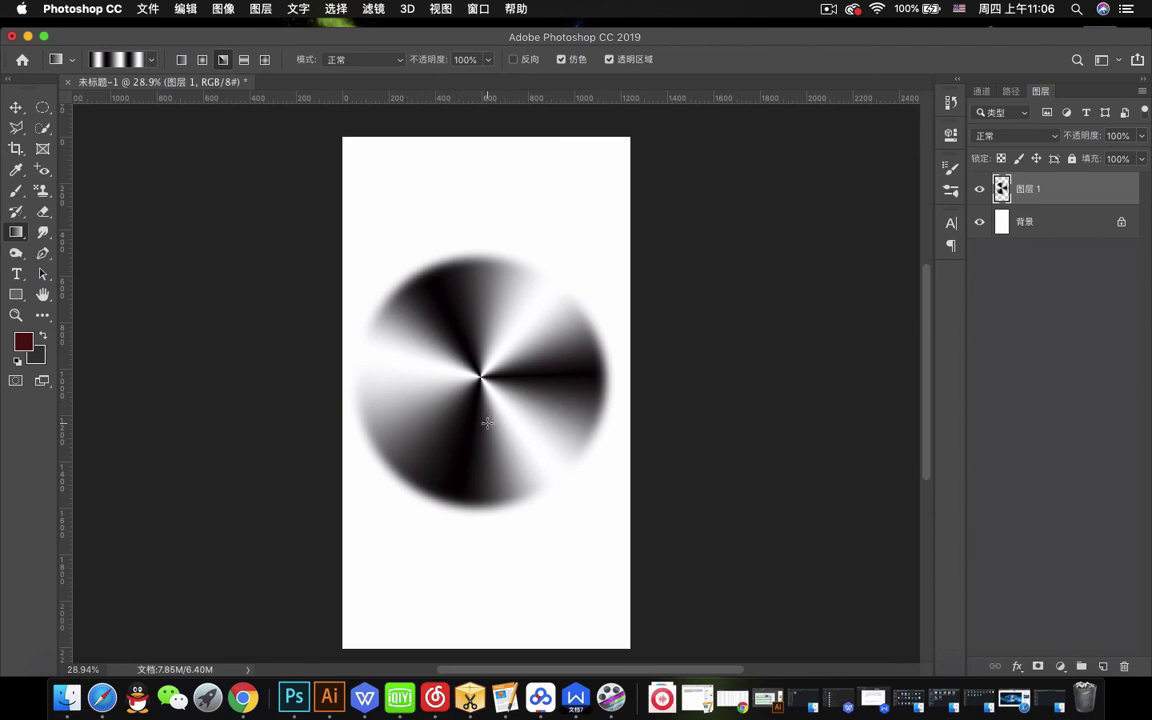
Remove the black-and-white gradient disc together with its selection and layer.
{"action": "left_click", "coordinate": [1002, 188], "text": "super"}
{"action": "key", "text": "super+x"}
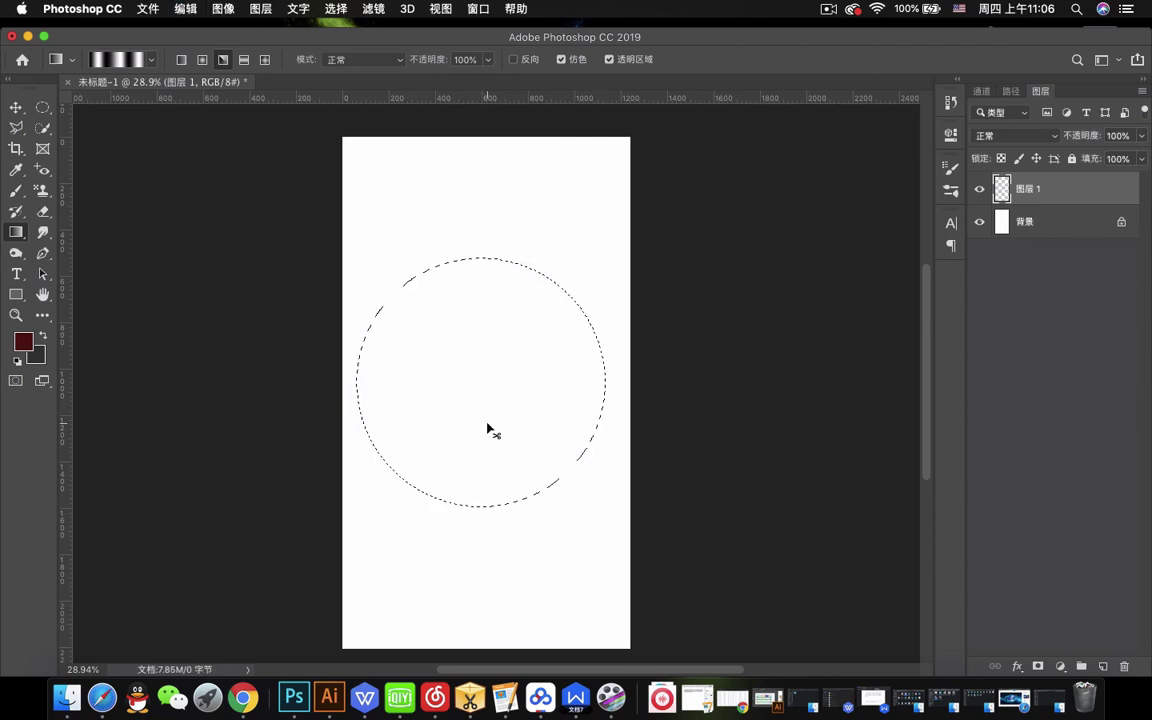
{"action": "key", "text": "Delete"}
{"action": "key", "text": "super+d"}
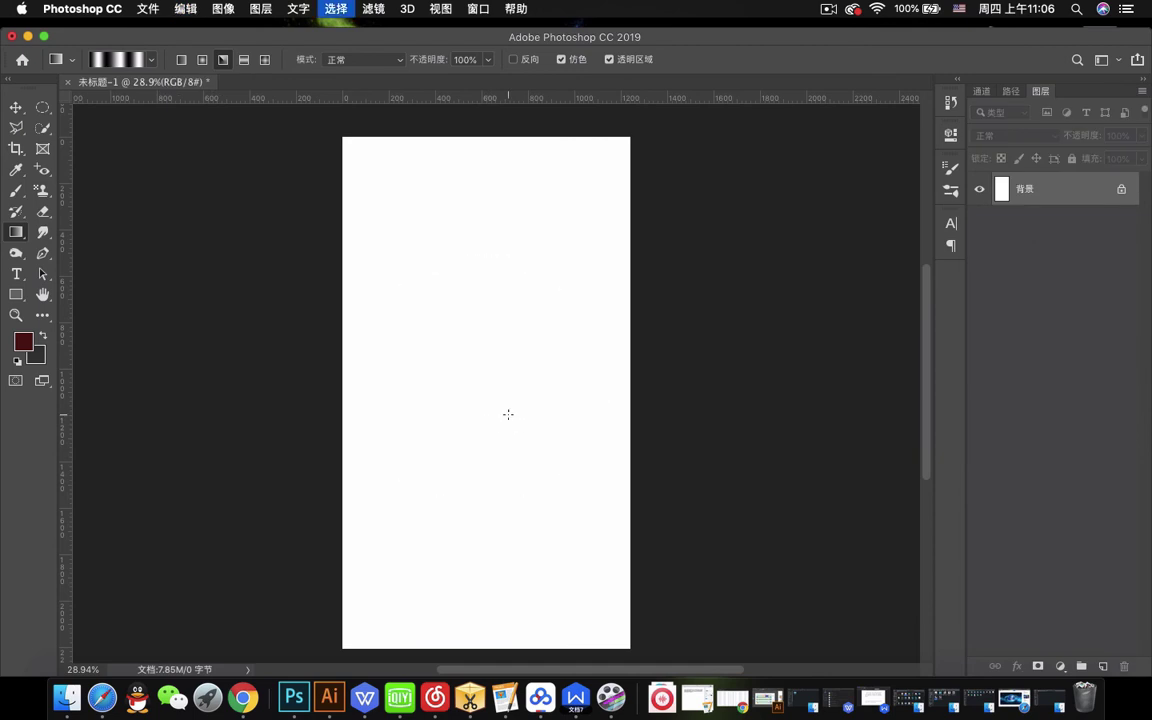
Select the orange-yellow-orange preset for the Gradient tool.
{"action": "left_click", "coordinate": [245, 62]}
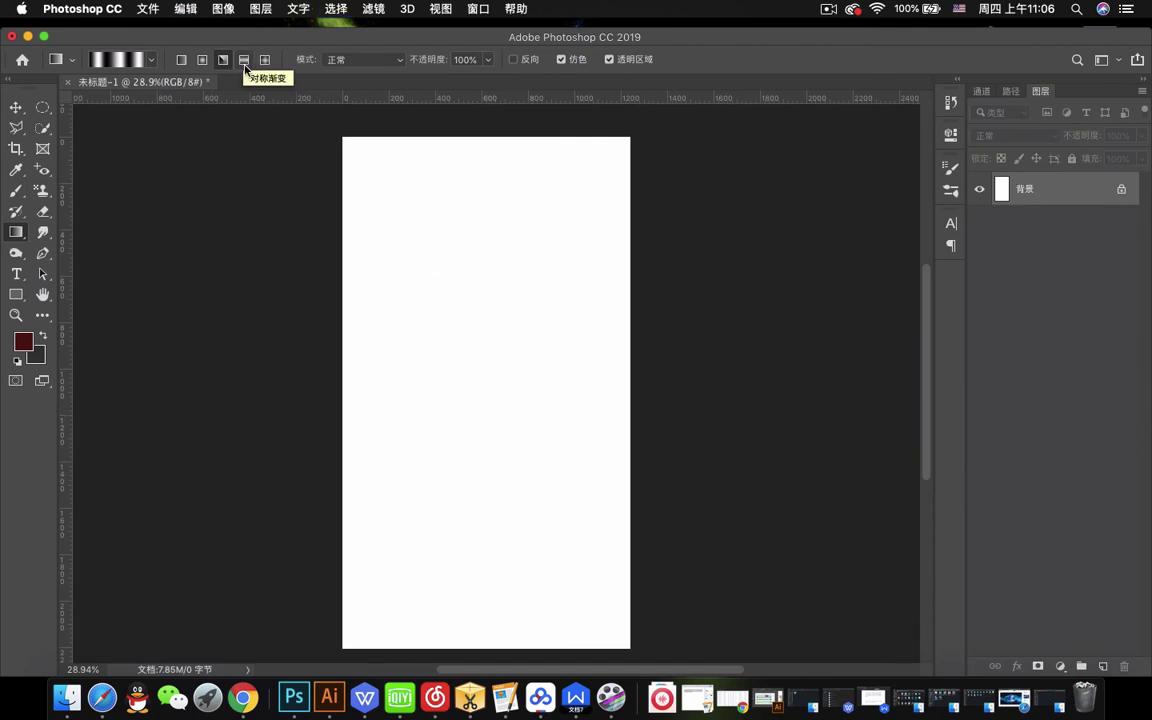
{"action": "left_click", "coordinate": [151, 60]}
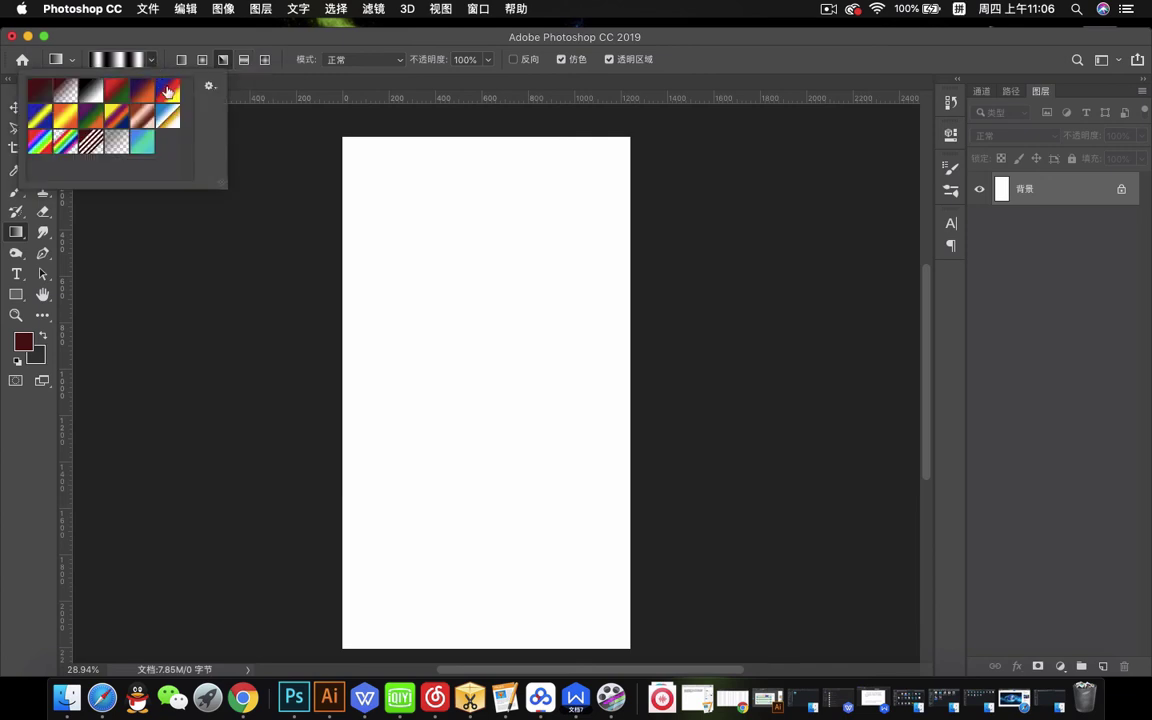
{"action": "left_click", "coordinate": [57, 110]}
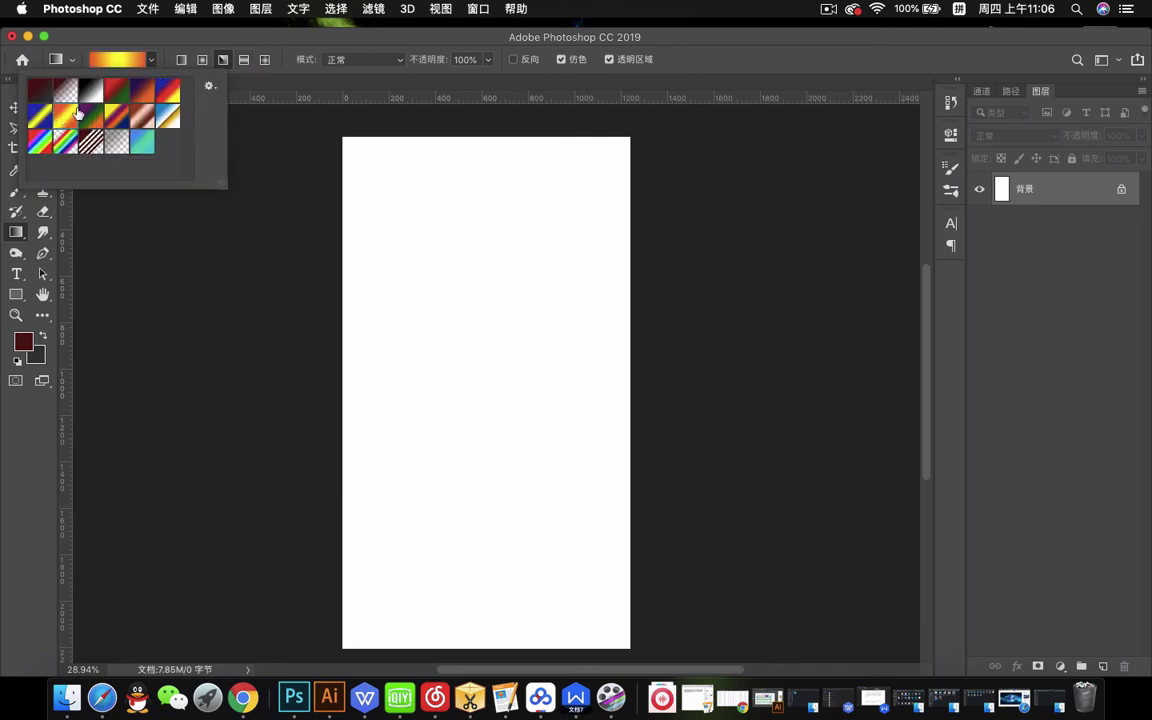
{"action": "left_click", "coordinate": [152, 62]}
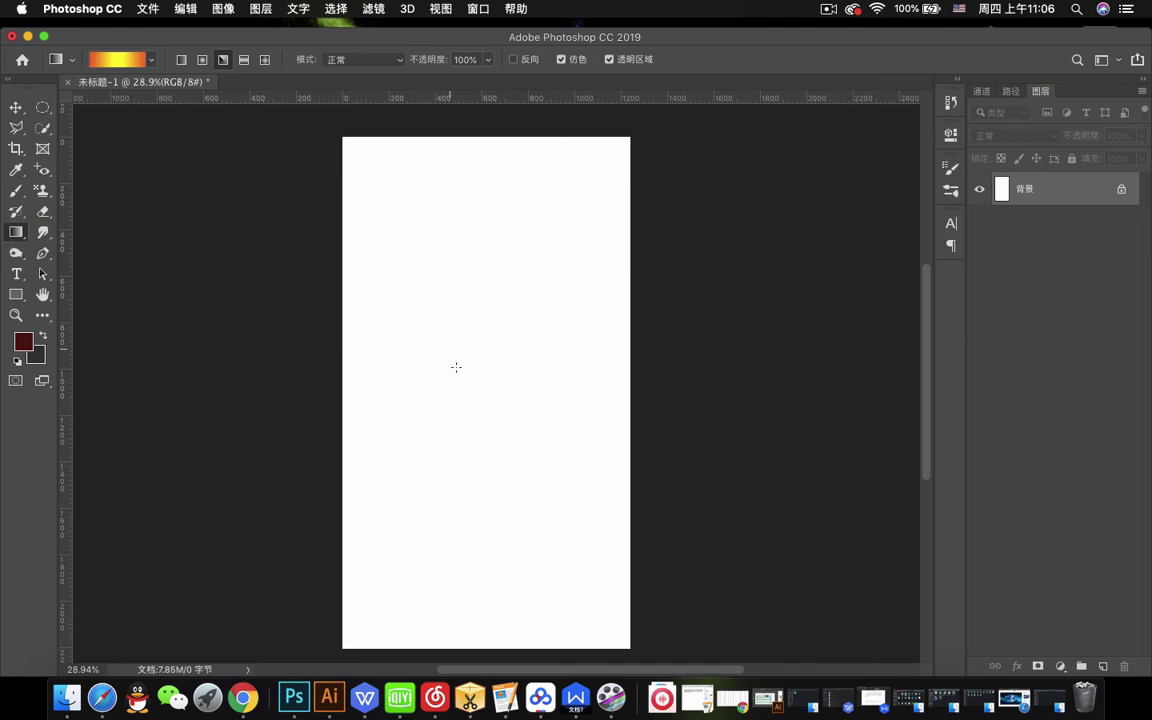
Try the orange-yellow gradient as an angle fill and as a reflected fill from around the canvas centre toward the right, undoing each.
{"action": "left_click_drag", "start_coordinate": [457, 390], "coordinate": [549, 391]}
{"action": "key", "text": "super+z"}
{"action": "left_click", "coordinate": [243, 59]}
{"action": "left_click_drag", "start_coordinate": [478, 383], "coordinate": [570, 384]}
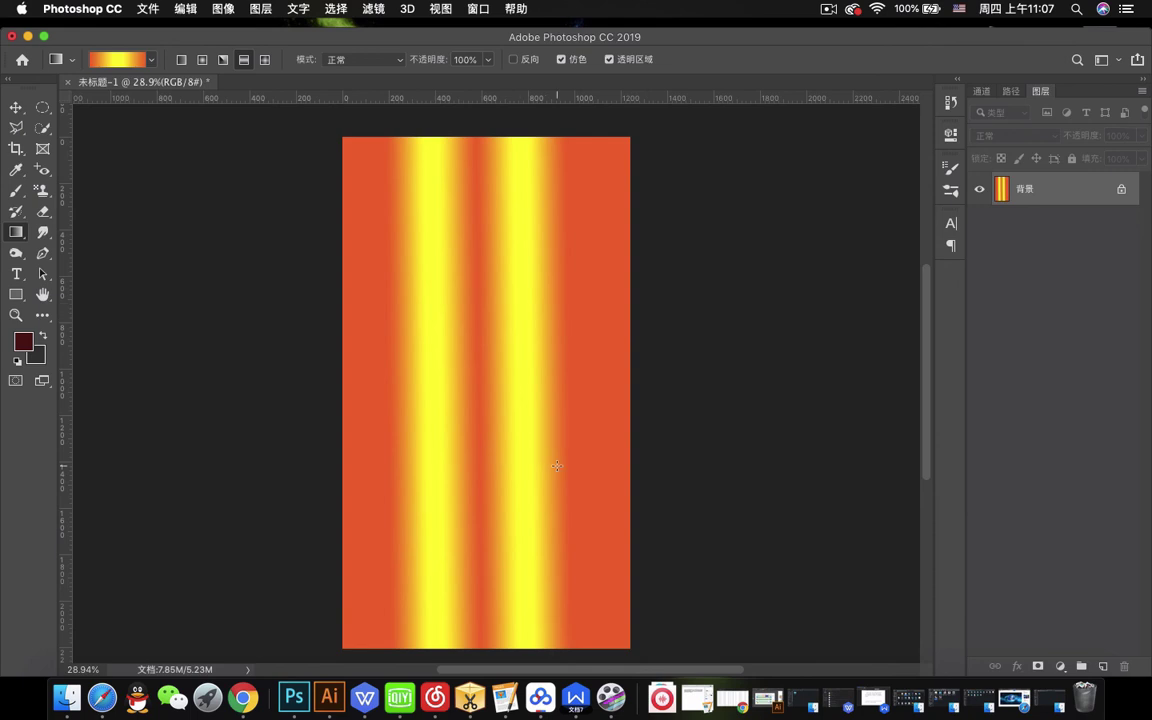
{"action": "key", "text": "super+z"}
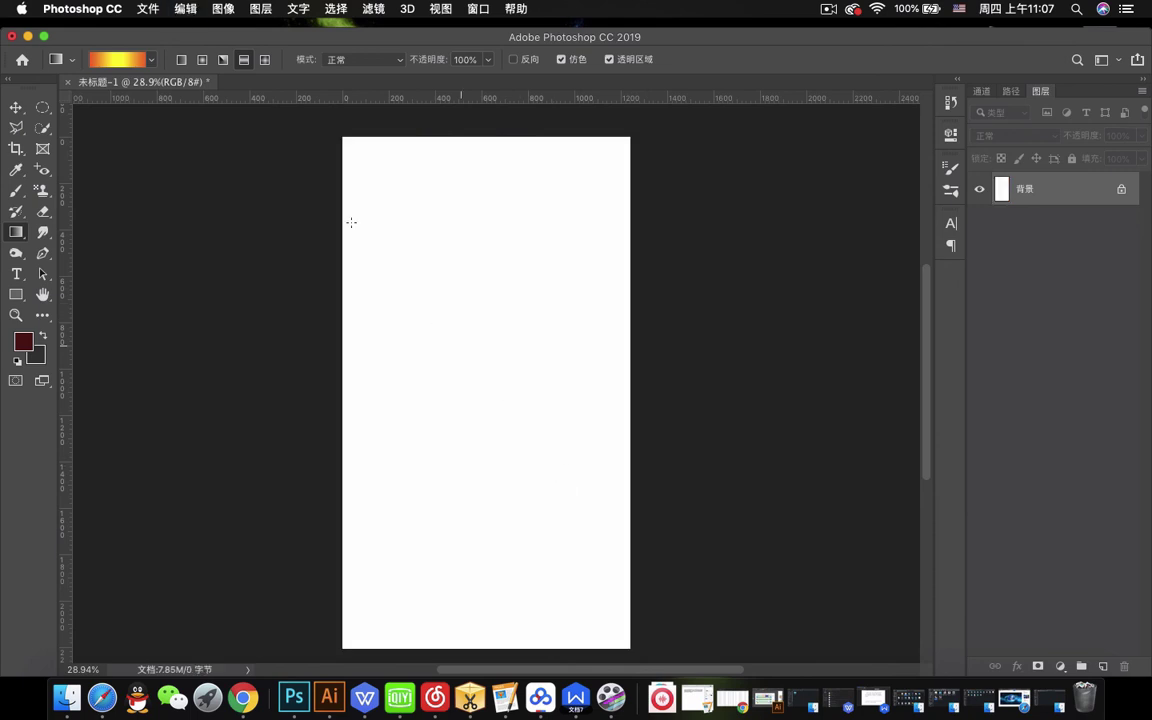
Try a diamond gradient fill from the canvas centre toward the upper right and undo it.
{"action": "left_click", "coordinate": [265, 60]}
{"action": "left_click_drag", "start_coordinate": [472, 395], "coordinate": [556, 199]}
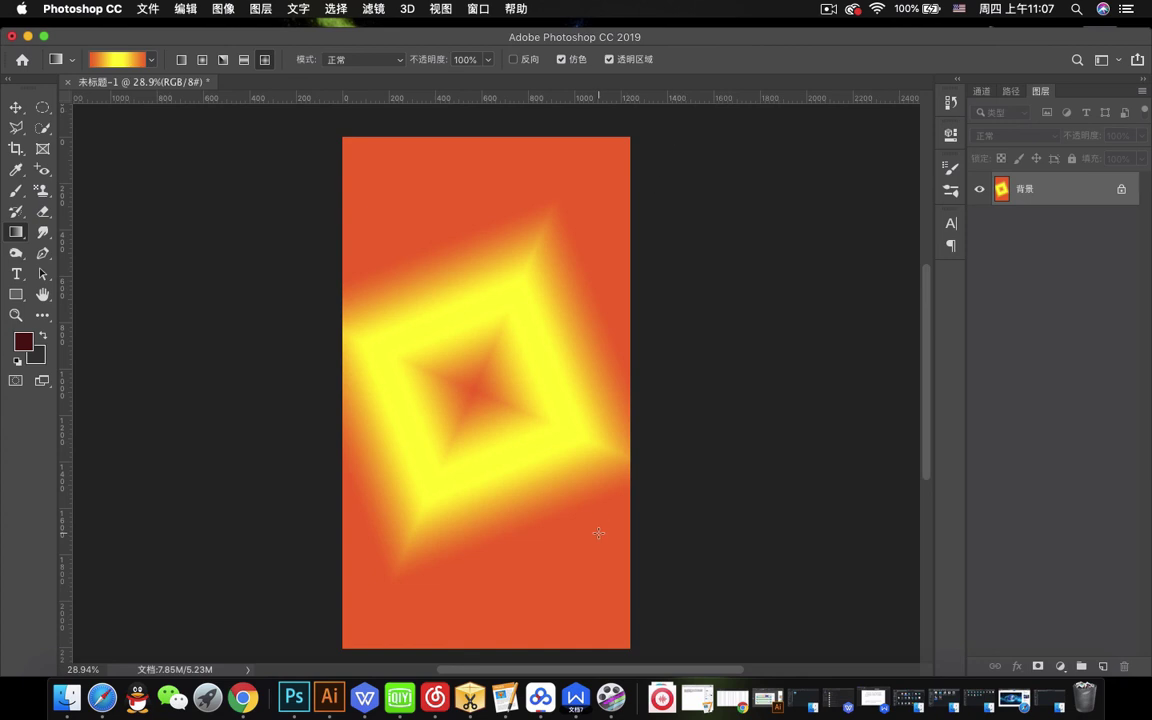
{"action": "key", "text": "super+z"}
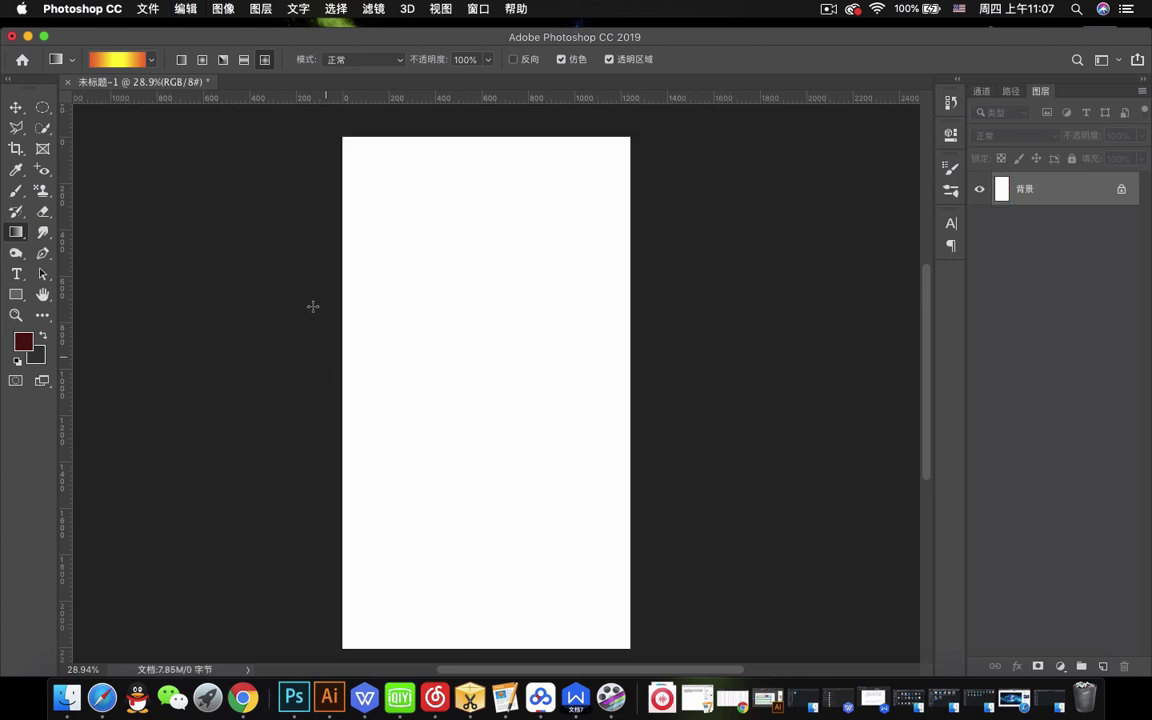
Set the Gradient tool to the linear type and choose the black-to-white preset.
{"action": "left_click", "coordinate": [202, 60]}
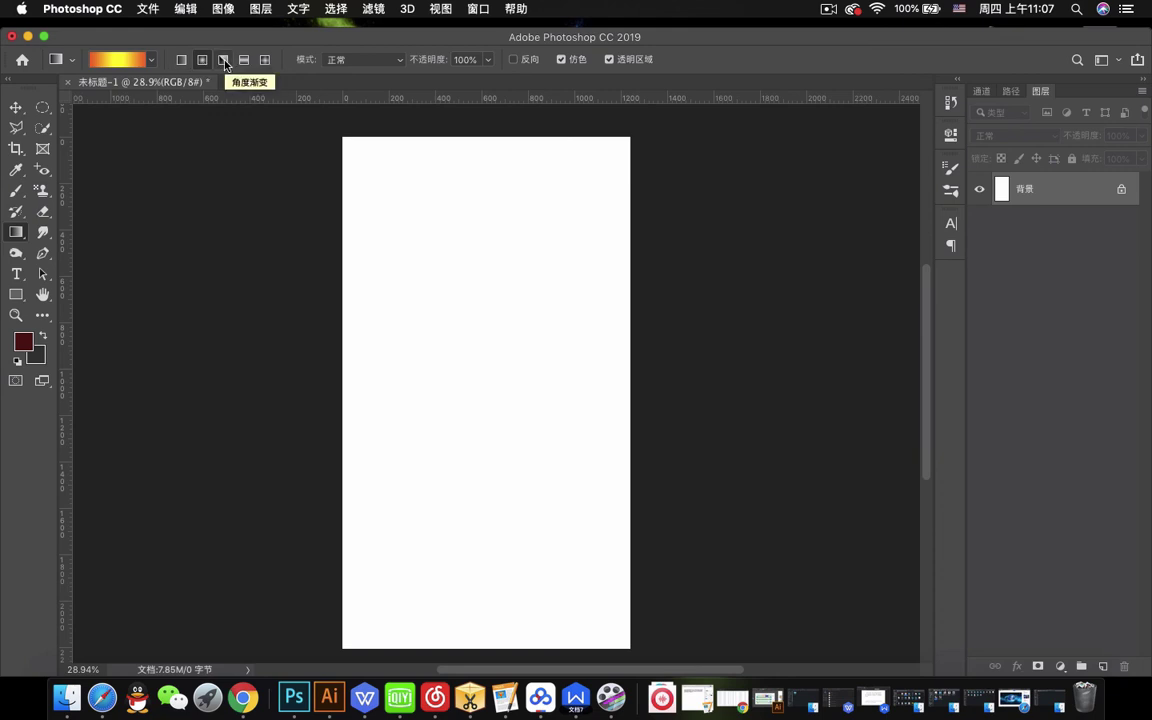
{"action": "left_click", "coordinate": [224, 61]}
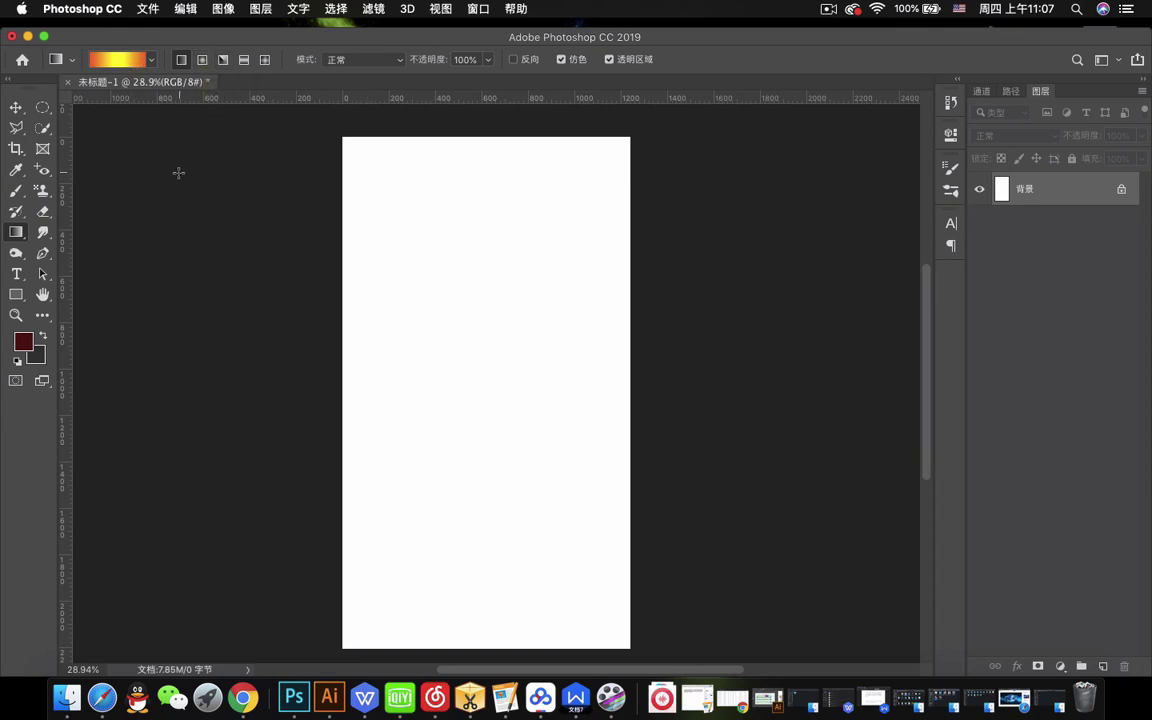
{"action": "left_click", "coordinate": [148, 61]}
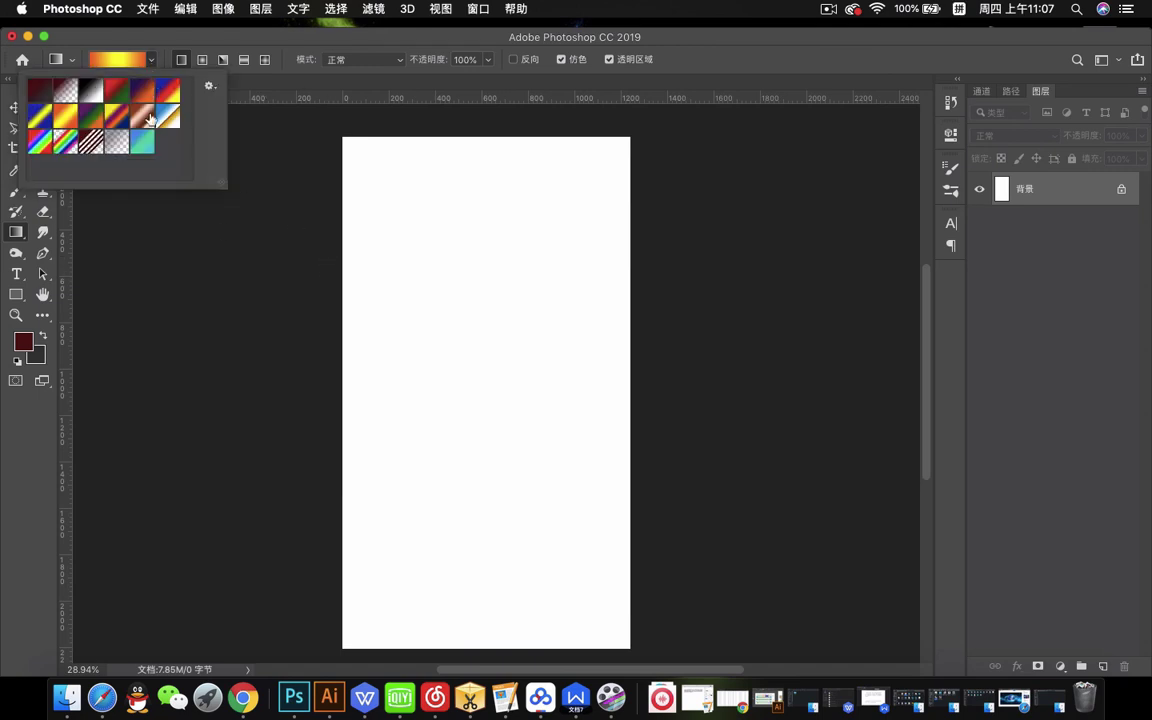
{"action": "left_click", "coordinate": [93, 93]}
Change the gradient's black starting colour stop at 0% to dark grey in the Gradient Editor and apply the custom gradient.
{"action": "left_click", "coordinate": [122, 63]}
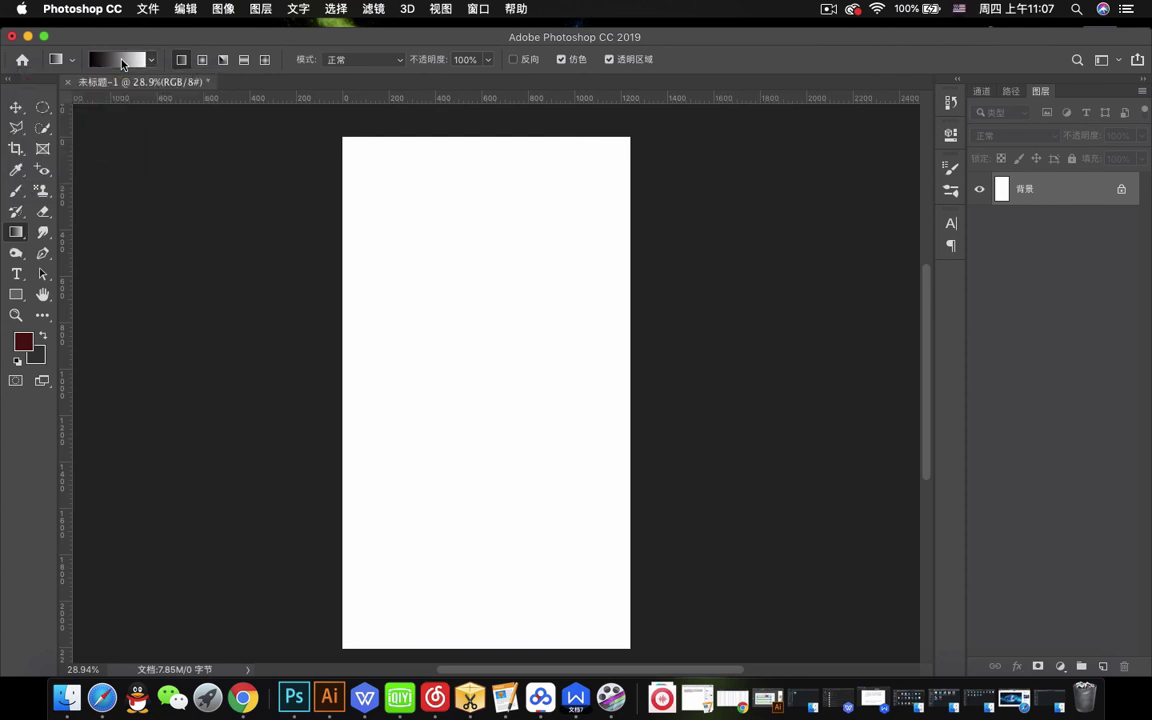
{"action": "left_click", "coordinate": [123, 64]}
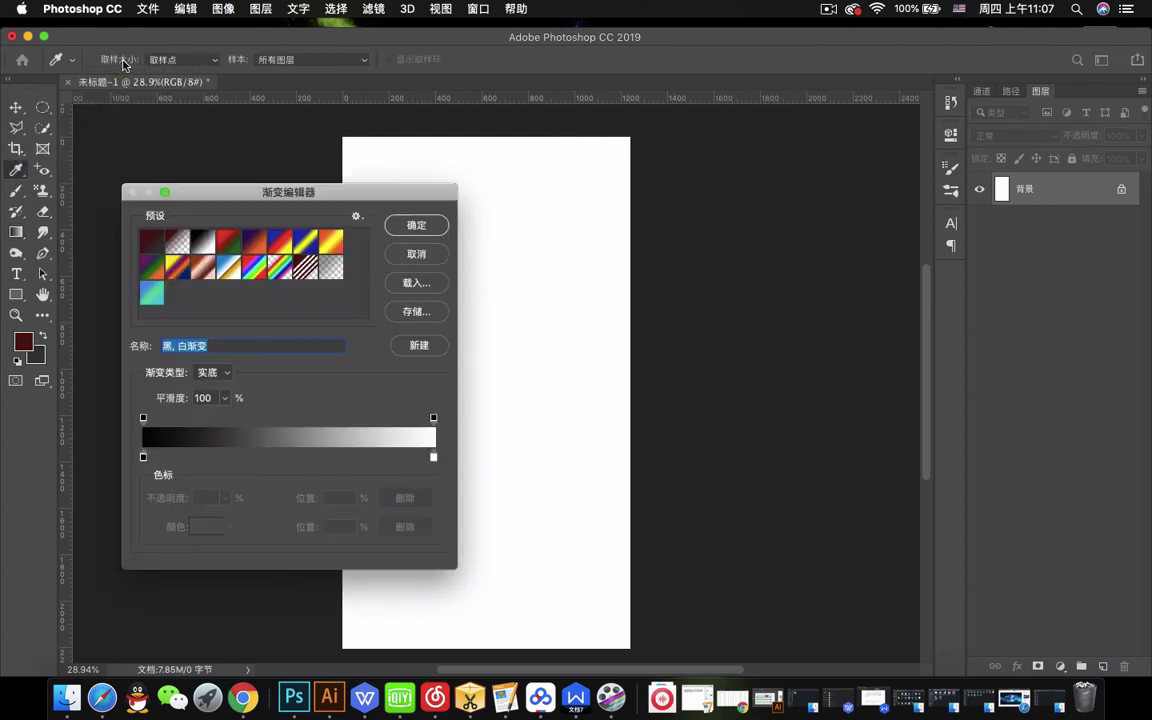
{"action": "double_click", "coordinate": [143, 457]}
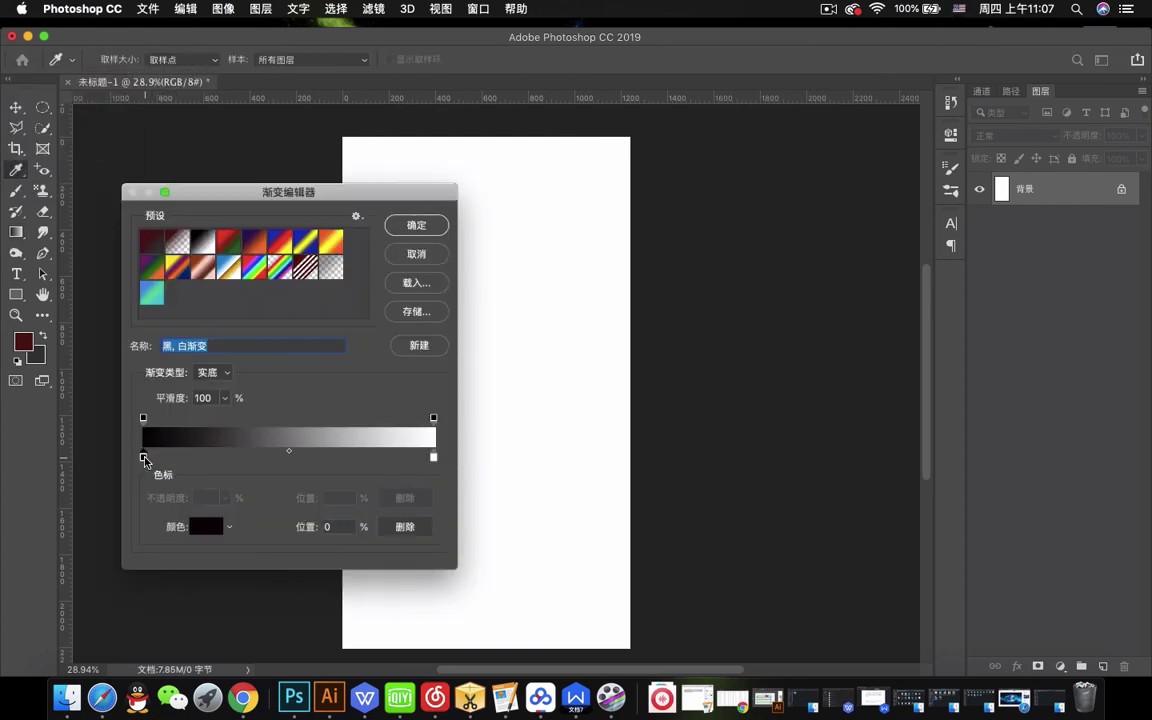
{"action": "left_click_drag", "start_coordinate": [461, 453], "coordinate": [455, 473]}
{"action": "key", "text": "Return"}
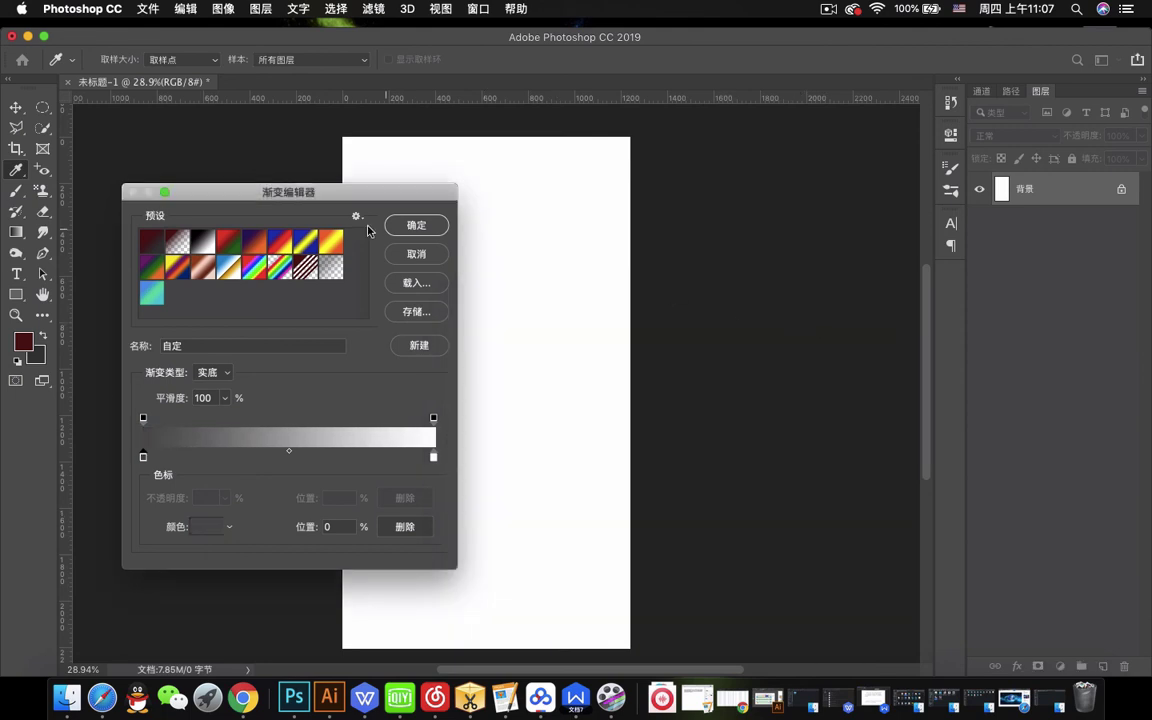
{"action": "key", "text": "Return"}
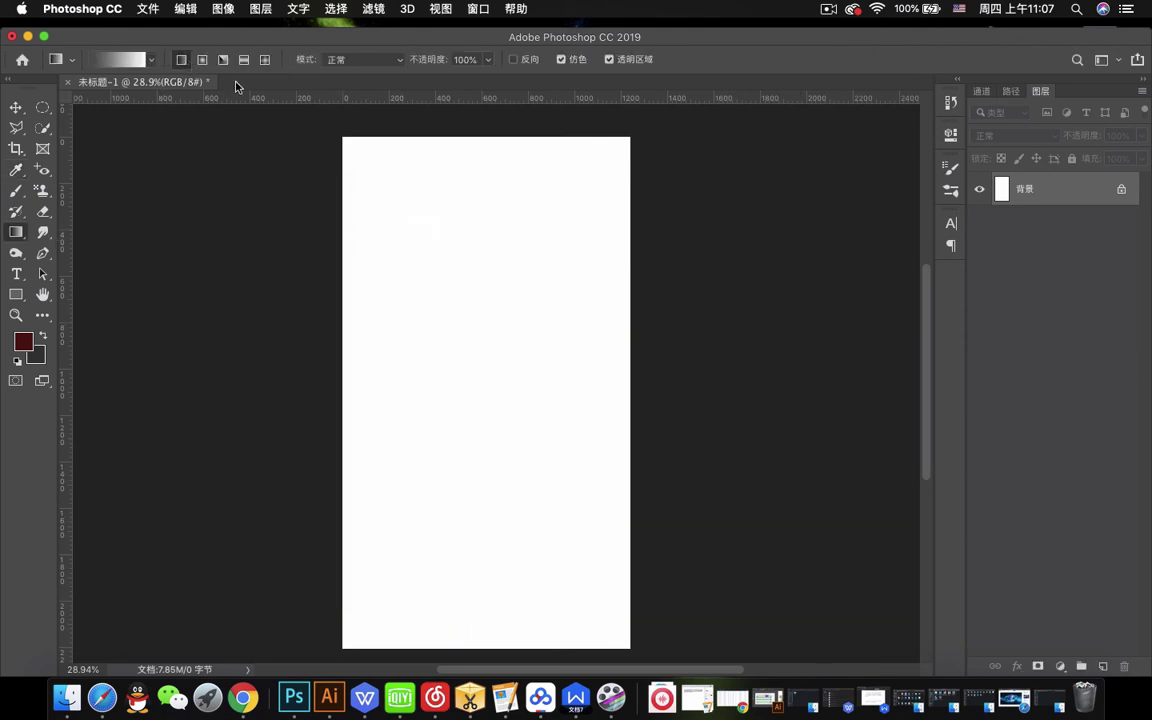
Try a linear grey-to-white fill from the canvas's upper-right corner toward its lower left and undo it.
{"action": "left_click_drag", "start_coordinate": [624, 145], "coordinate": [391, 574]}
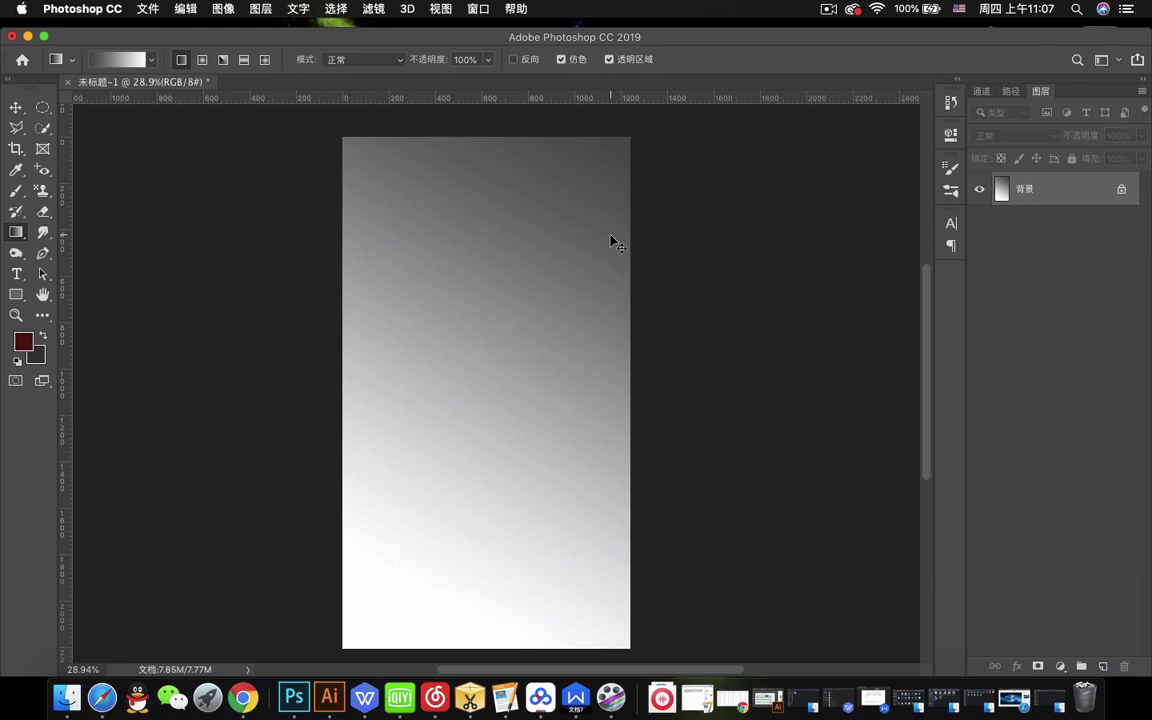
{"action": "key", "text": "super+z"}
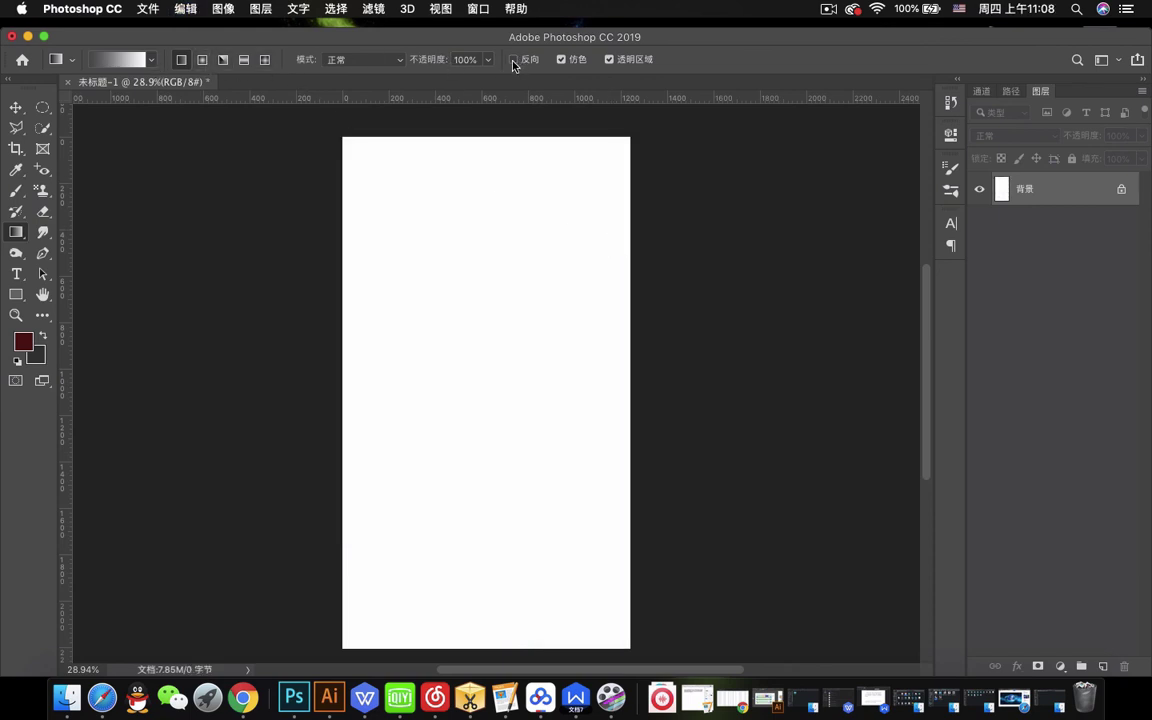
Turn on the Reverse option and fill the canvas with the linear gradient from its upper-right corner toward the lower left.
{"action": "left_click", "coordinate": [513, 61]}
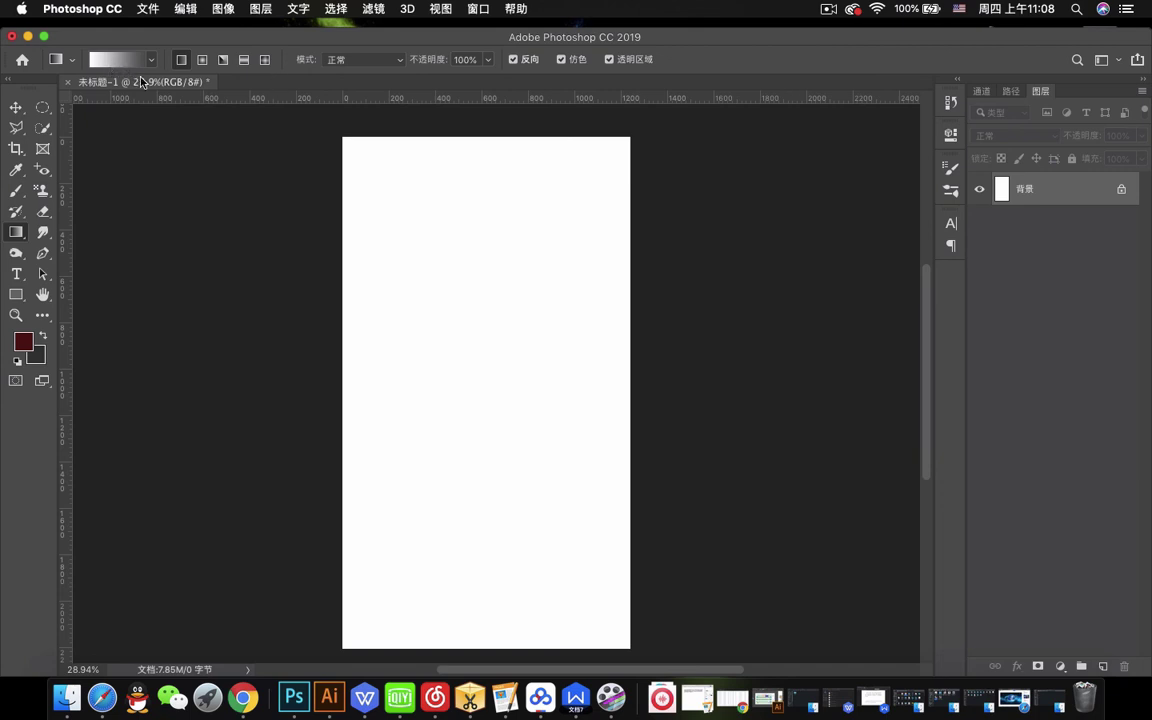
{"action": "left_click_drag", "start_coordinate": [622, 143], "coordinate": [416, 545]}
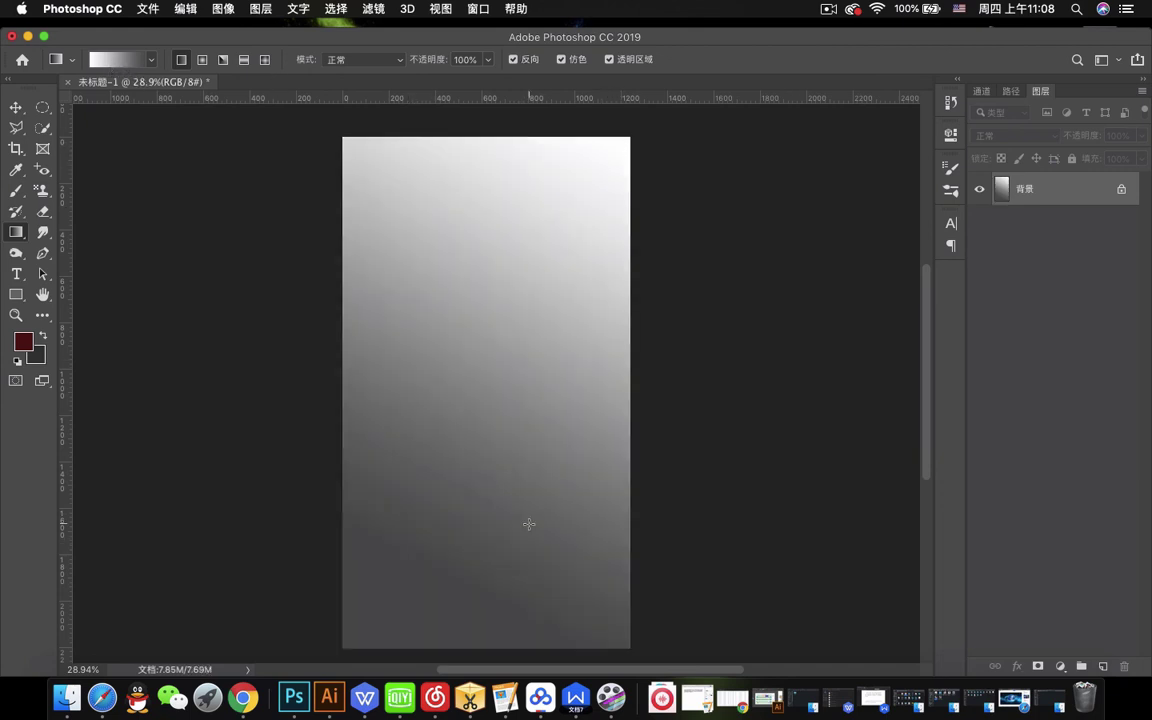